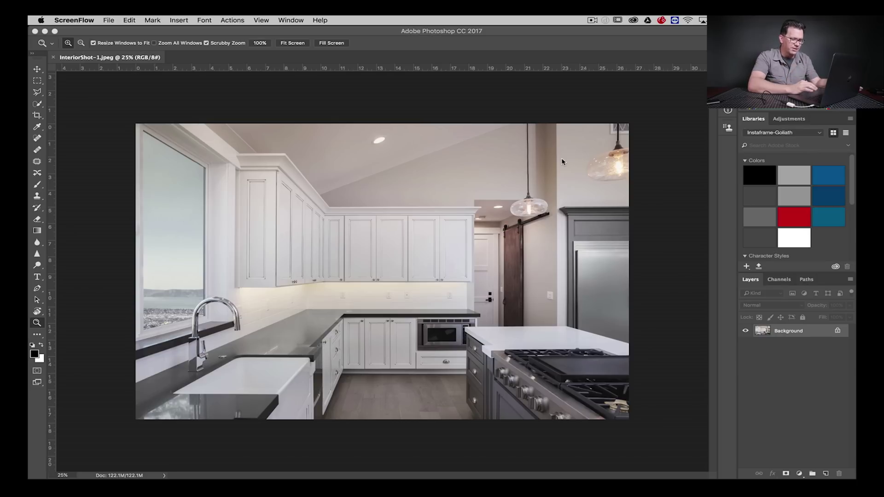
- Zoom in on the right pendant lamp and select the Clone Stamp Tool
{"action": "left_click", "coordinate": [609, 159]}
{"action": "left_click", "coordinate": [609, 158]}
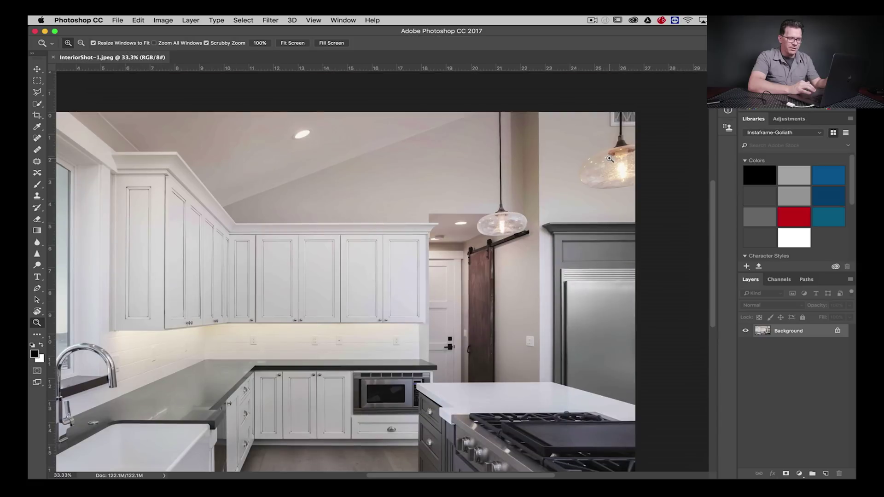
{"action": "left_click", "coordinate": [609, 158]}
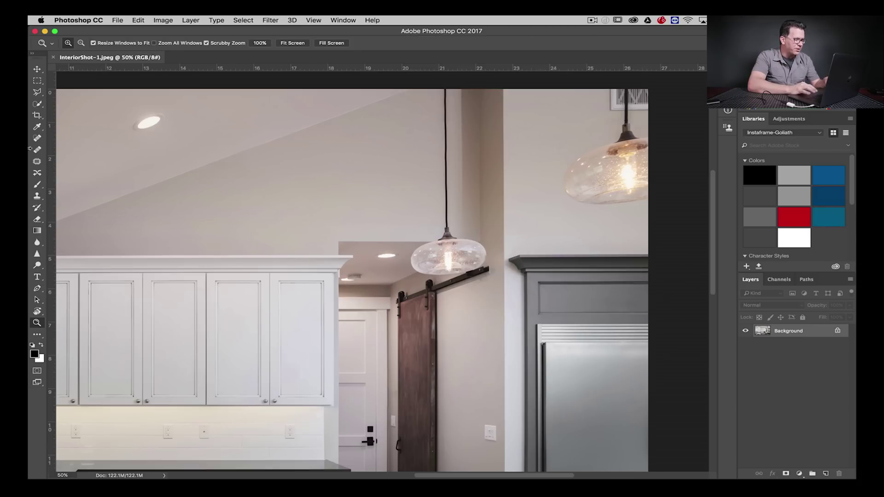
{"action": "left_click", "coordinate": [36, 196]}
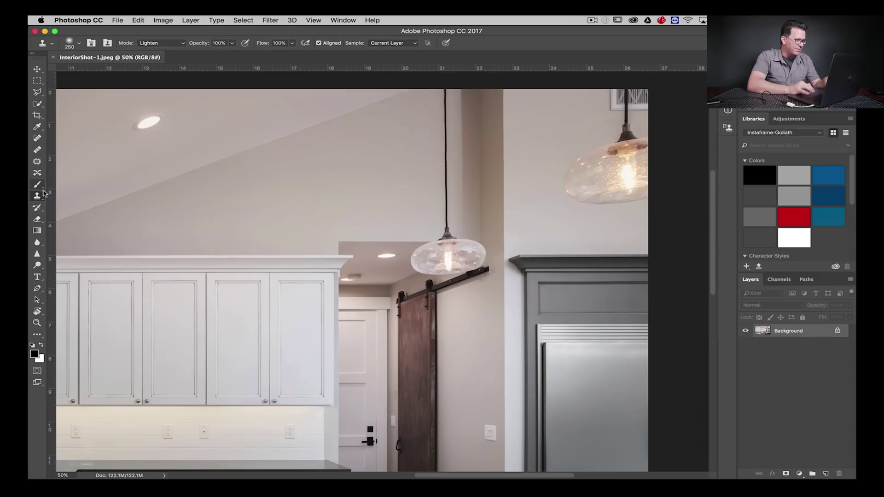
{"action": "right_click", "coordinate": [37, 195]}
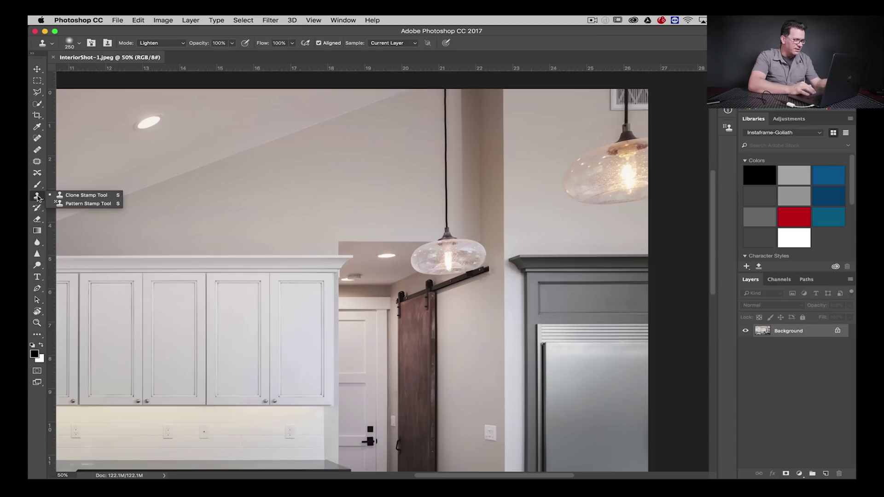
{"action": "left_click", "coordinate": [74, 195]}
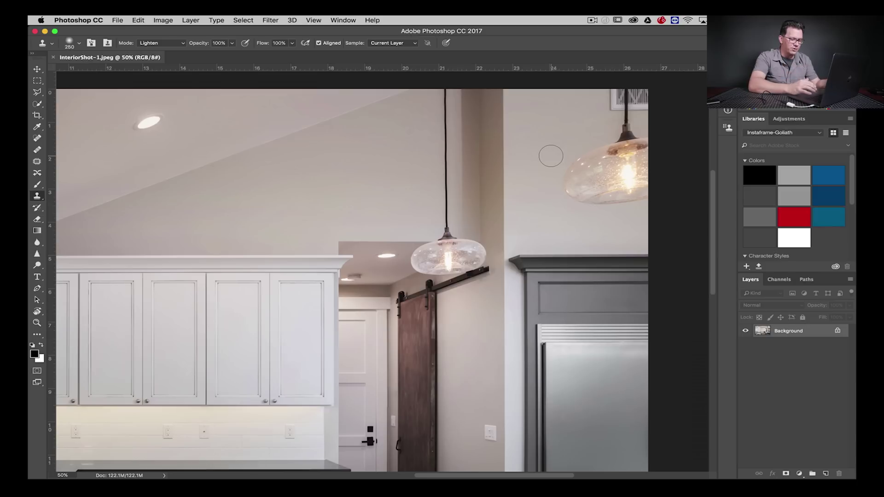
- Sample the plain wall beside the lamp and stamp a first cloned dab onto it
{"action": "left_click", "coordinate": [551, 183], "text": "alt"}
{"action": "left_click", "coordinate": [562, 180]}
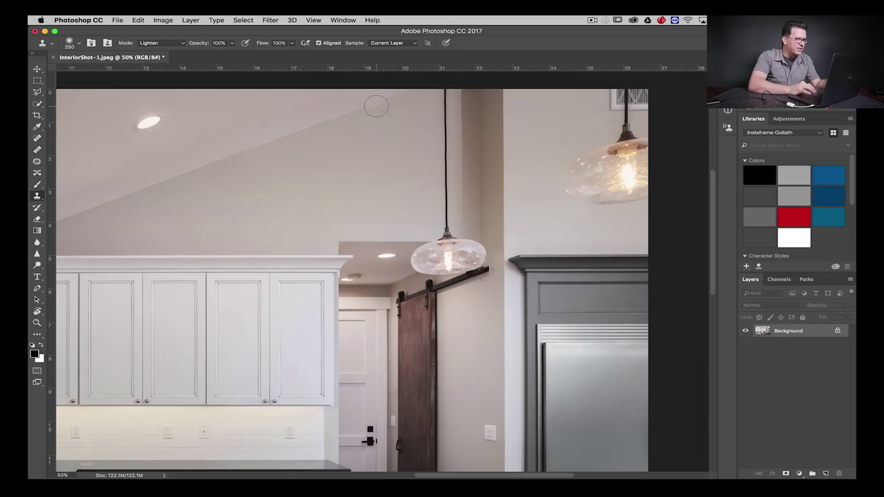
{"action": "left_click", "coordinate": [183, 43]}
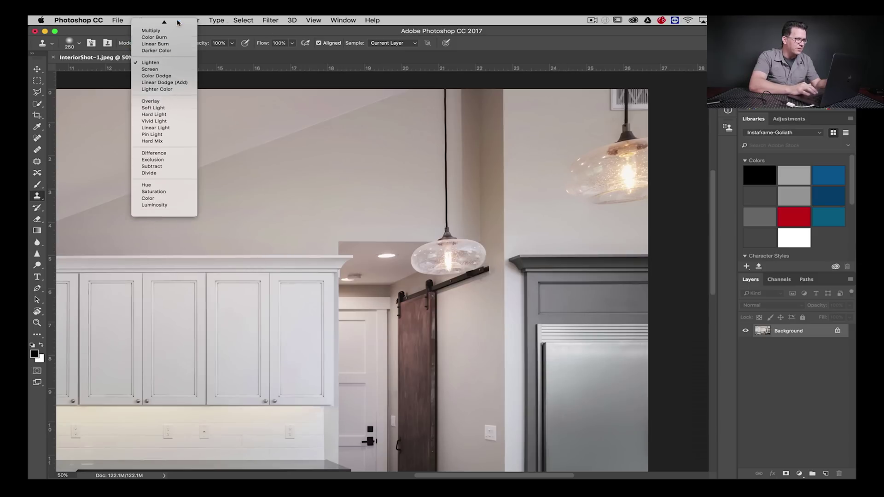
- In Normal clone mode, paint wall over the right pendant, its stem and the top-right vent
{"action": "left_click", "coordinate": [171, 24]}
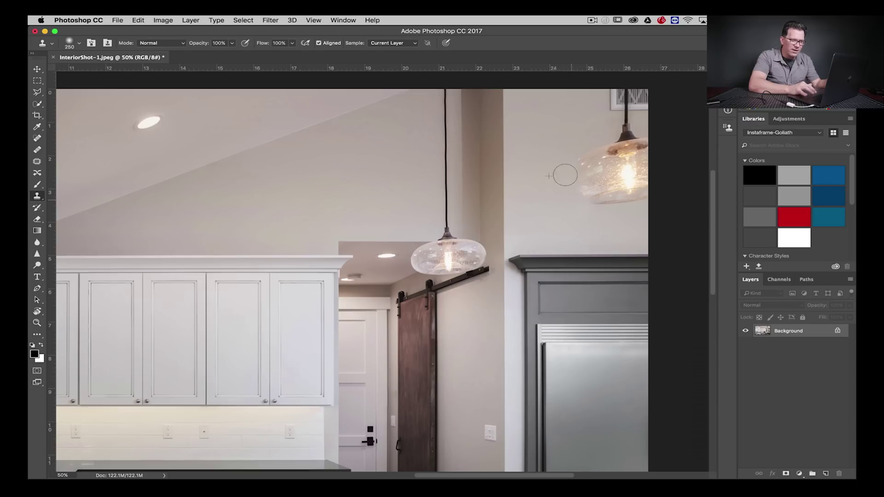
{"action": "mouse_move", "coordinate": [576, 159]}
{"action": "left_mouse_down"}
{"action": "mouse_move", "coordinate": [583, 201]}
{"action": "mouse_move", "coordinate": [576, 183]}
{"action": "mouse_move", "coordinate": [585, 150]}
{"action": "mouse_move", "coordinate": [595, 145]}
{"action": "mouse_move", "coordinate": [594, 175]}
{"action": "mouse_move", "coordinate": [606, 199]}
{"action": "mouse_move", "coordinate": [596, 148]}
{"action": "mouse_move", "coordinate": [604, 138]}
{"action": "mouse_move", "coordinate": [614, 205]}
{"action": "mouse_move", "coordinate": [610, 143]}
{"action": "mouse_move", "coordinate": [625, 205]}
{"action": "mouse_move", "coordinate": [612, 132]}
{"action": "mouse_move", "coordinate": [621, 170]}
{"action": "mouse_move", "coordinate": [634, 177]}
{"action": "mouse_move", "coordinate": [617, 131]}
{"action": "mouse_move", "coordinate": [643, 202]}
{"action": "mouse_move", "coordinate": [627, 141]}
{"action": "left_mouse_up"}
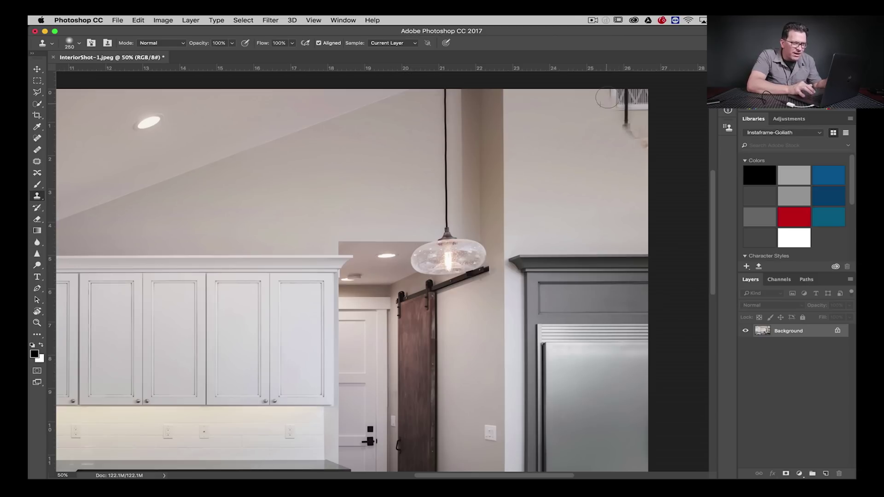
{"action": "mouse_move", "coordinate": [610, 98]}
{"action": "left_mouse_down"}
{"action": "mouse_move", "coordinate": [613, 129]}
{"action": "mouse_move", "coordinate": [612, 95]}
{"action": "mouse_move", "coordinate": [613, 111]}
{"action": "mouse_move", "coordinate": [615, 98]}
{"action": "mouse_move", "coordinate": [605, 100]}
{"action": "mouse_move", "coordinate": [624, 95]}
{"action": "mouse_move", "coordinate": [626, 136]}
{"action": "mouse_move", "coordinate": [626, 117]}
{"action": "left_mouse_up"}
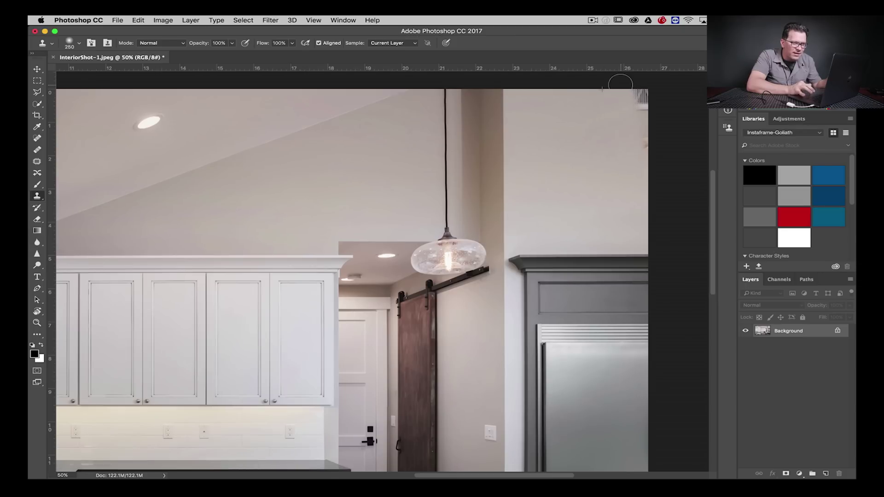
{"action": "mouse_move", "coordinate": [631, 80]}
{"action": "left_mouse_down"}
{"action": "mouse_move", "coordinate": [645, 90]}
{"action": "mouse_move", "coordinate": [651, 152]}
{"action": "mouse_move", "coordinate": [622, 158]}
{"action": "left_mouse_up"}
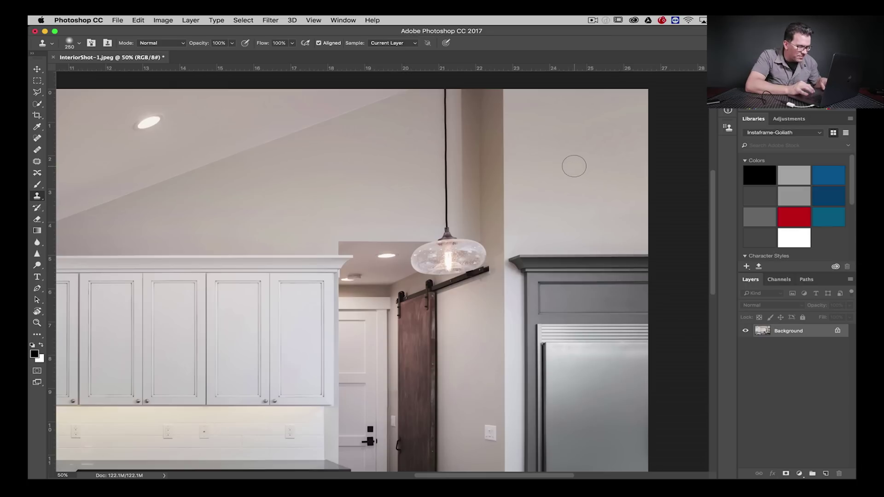
{"action": "key", "text": "z"}
{"action": "left_click", "coordinate": [574, 166], "text": "alt"}
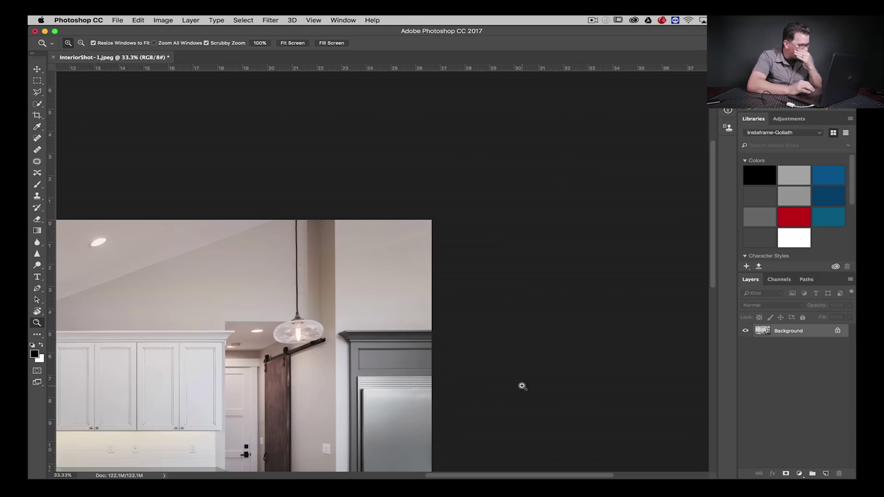
- Show the History panel and revert to the Open state, undoing every clone stroke
{"action": "left_click", "coordinate": [349, 20]}
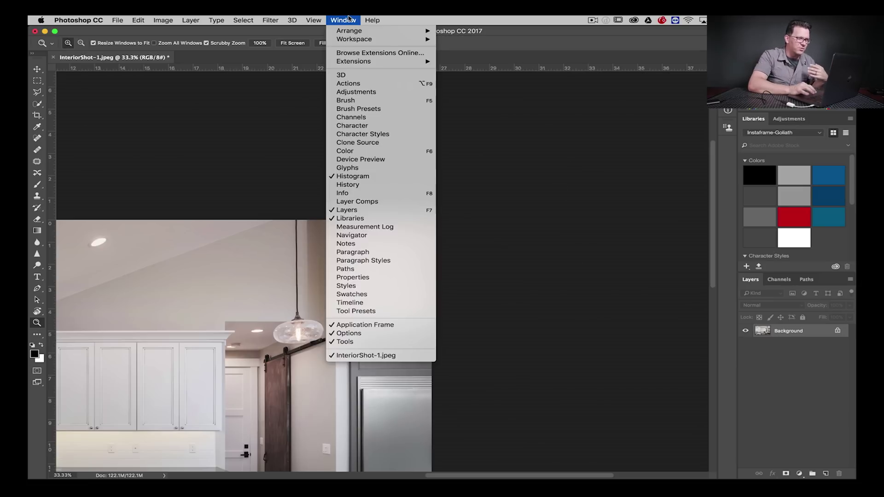
{"action": "left_click", "coordinate": [363, 185]}
{"action": "scroll", "coordinate": [680, 126], "scroll_direction": "up", "scroll_amount": 5}
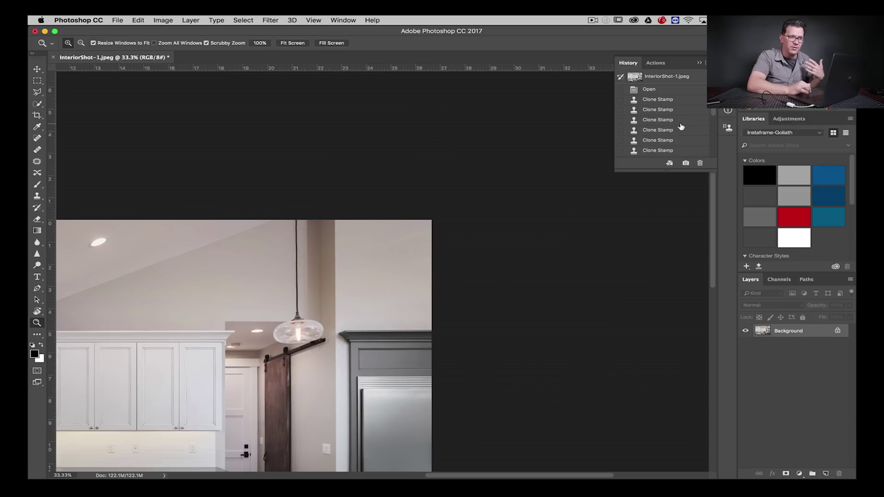
{"action": "left_click", "coordinate": [659, 90]}
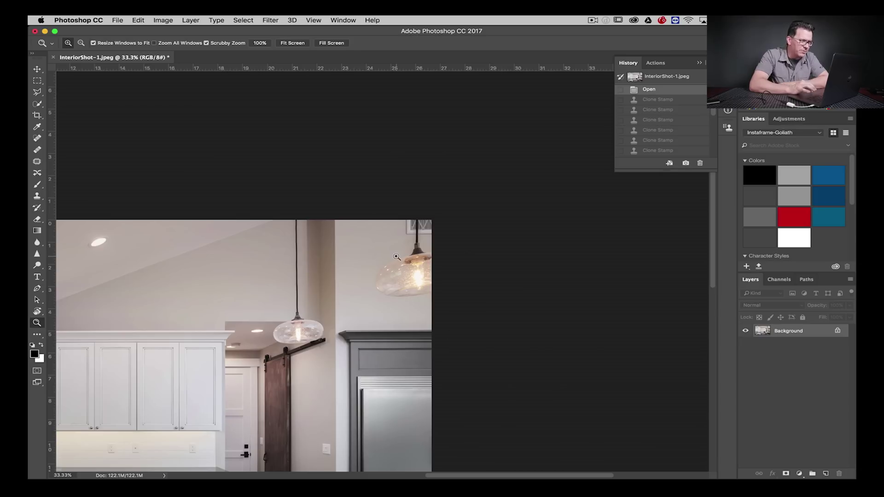
{"action": "left_click", "coordinate": [38, 82]}
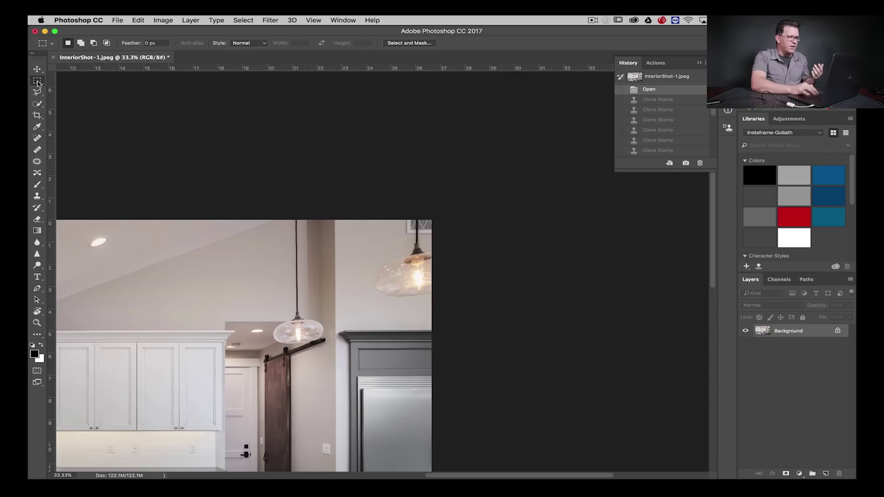
{"action": "mouse_move", "coordinate": [460, 217]}
{"action": "left_mouse_down"}
{"action": "mouse_move", "coordinate": [338, 331]}
{"action": "mouse_move", "coordinate": [365, 309]}
{"action": "left_mouse_up"}
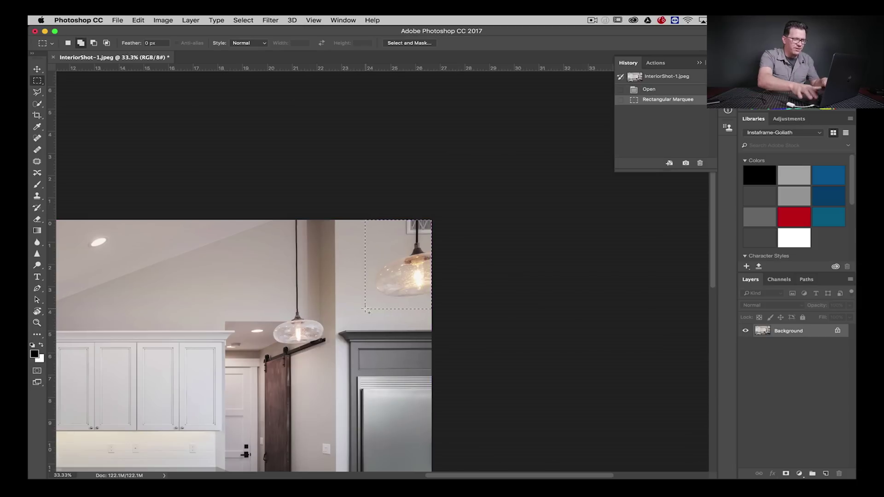
{"action": "key", "text": "shift+BackSpace"}
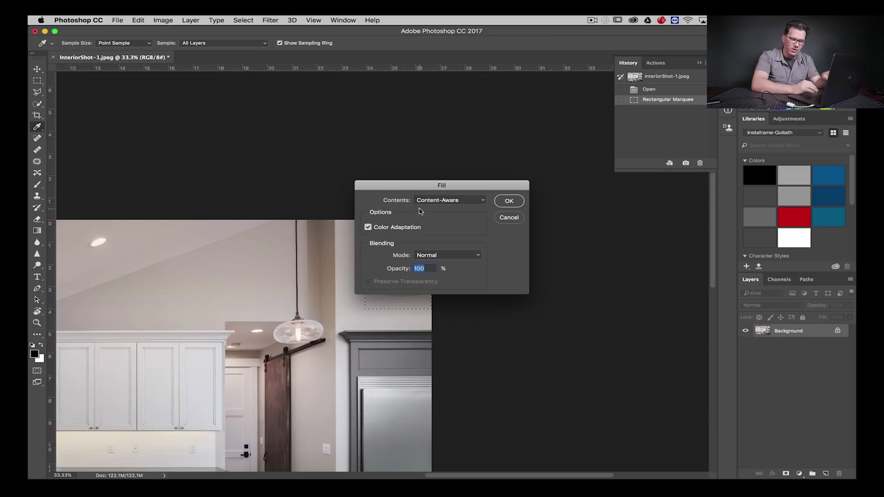
{"action": "left_click", "coordinate": [506, 203]}
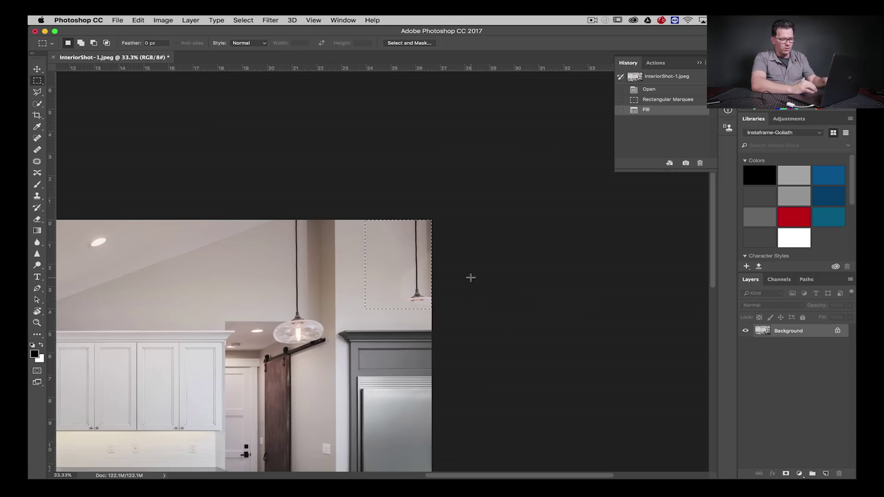
{"action": "key", "text": "super+z"}
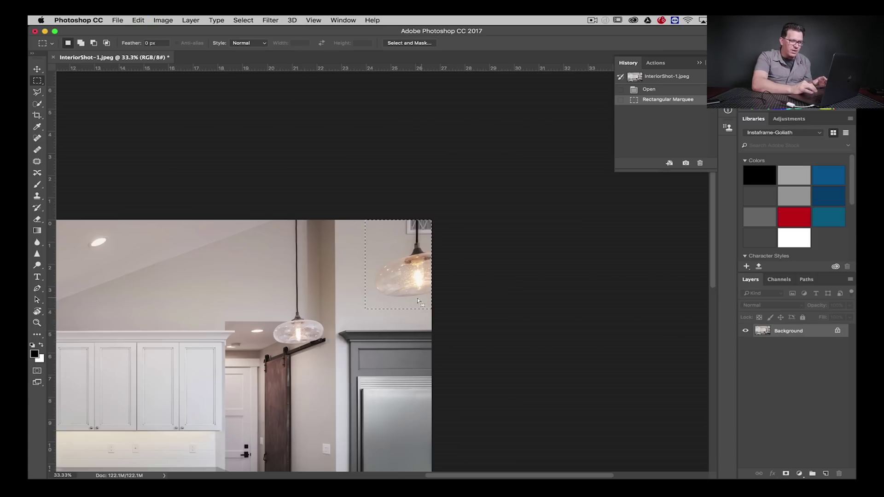
{"action": "left_click", "coordinate": [401, 214]}
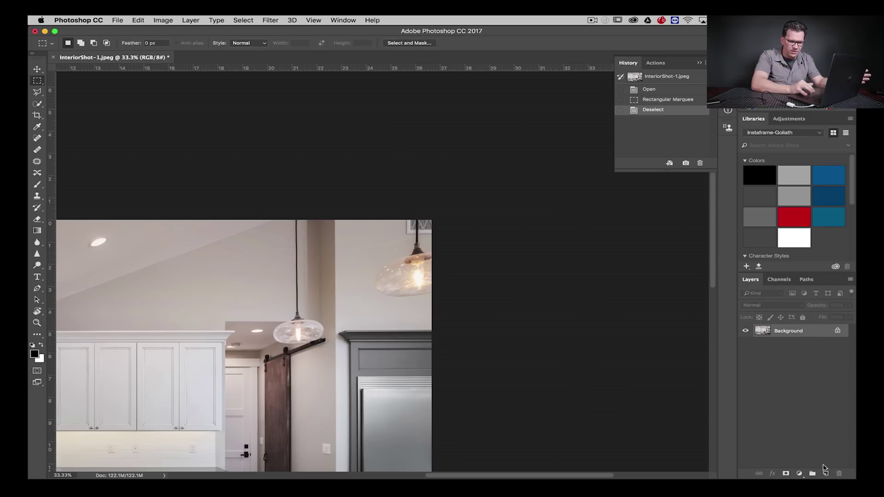
- Add a new empty layer named 'Clone' above Background
{"action": "left_click", "coordinate": [826, 474]}
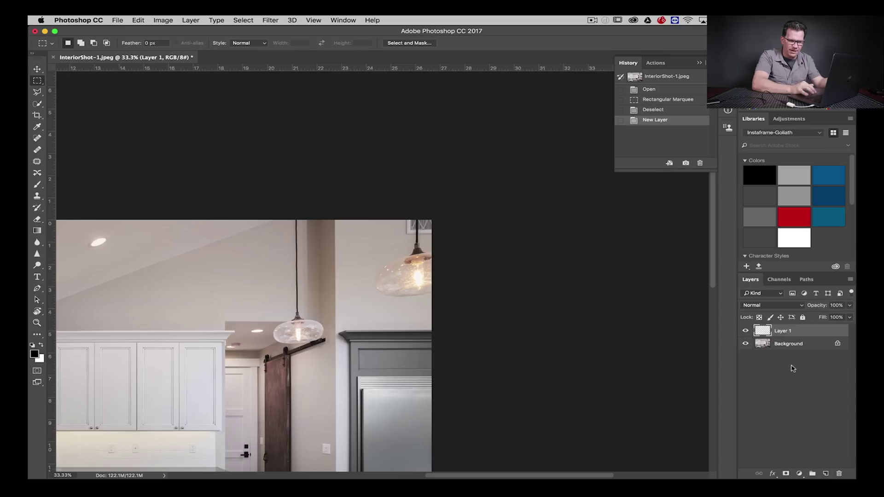
{"action": "double_click", "coordinate": [782, 331]}
{"action": "type", "text": "Clone"}
{"action": "key", "text": "Return"}
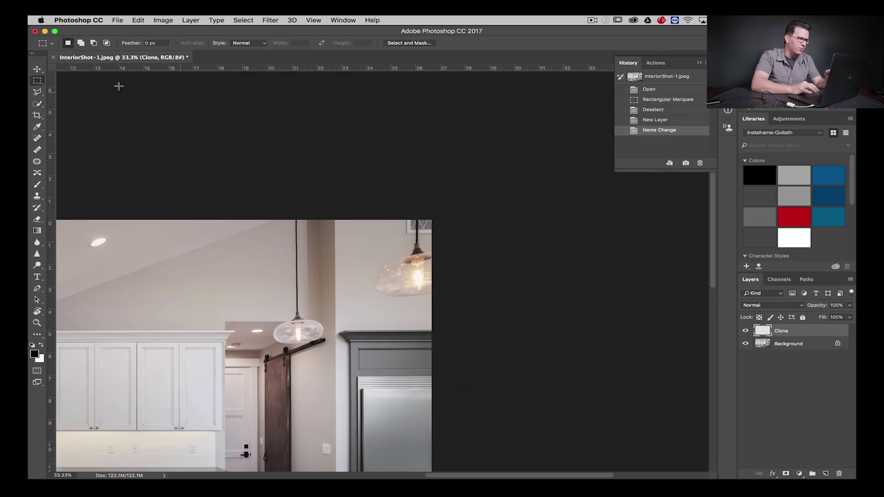
- Outline the wall area around the right pendant lamp with the Polygonal Lasso
{"action": "left_click", "coordinate": [38, 93]}
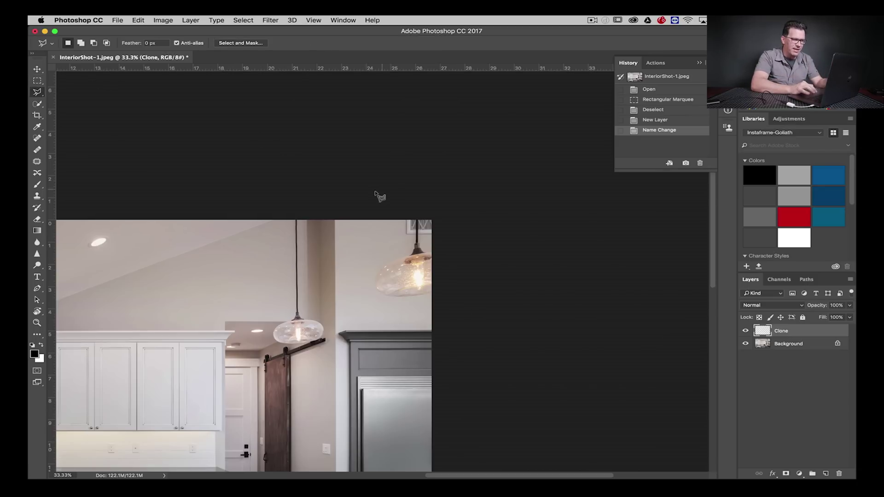
{"action": "mouse_move", "coordinate": [368, 199]}
{"action": "left_mouse_down"}
{"action": "mouse_move", "coordinate": [371, 236]}
{"action": "mouse_move", "coordinate": [343, 291]}
{"action": "mouse_move", "coordinate": [357, 320]}
{"action": "mouse_move", "coordinate": [458, 325]}
{"action": "mouse_move", "coordinate": [511, 298]}
{"action": "mouse_move", "coordinate": [499, 218]}
{"action": "mouse_move", "coordinate": [477, 189]}
{"action": "left_mouse_up"}
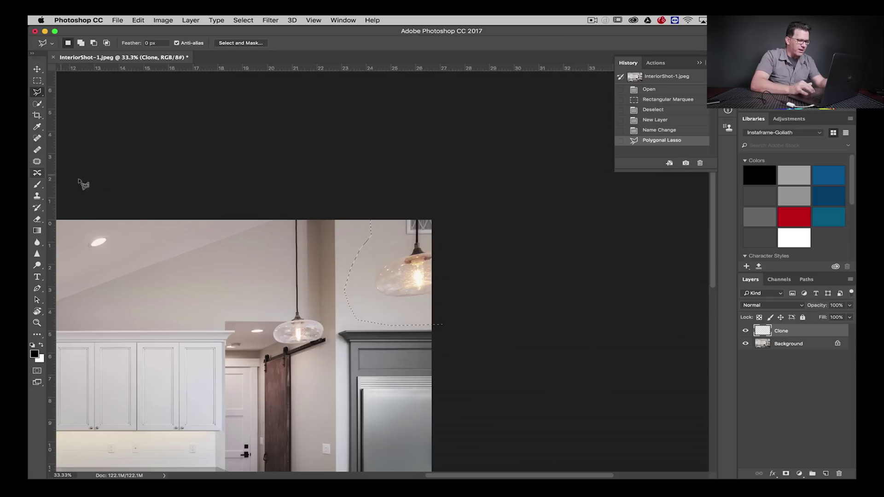
{"action": "left_click", "coordinate": [36, 230]}
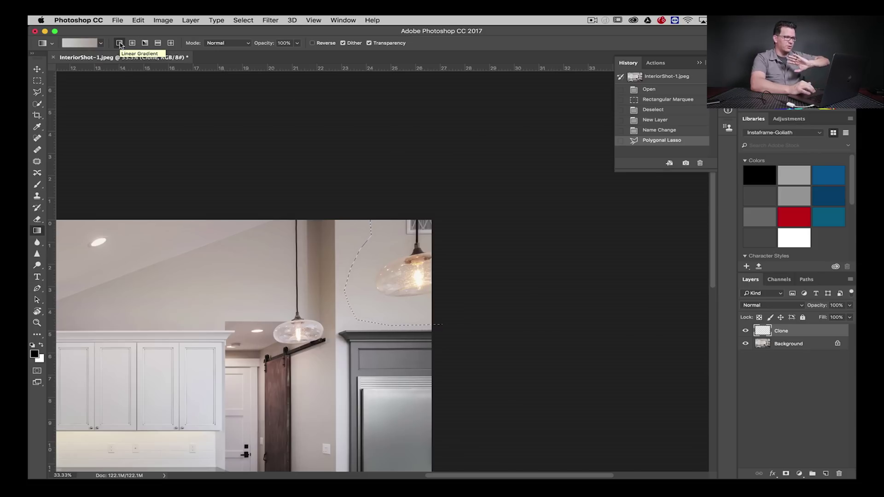
- Build a custom gradient from darker to lighter beige, both sampled from the wall
{"action": "left_click", "coordinate": [79, 43]}
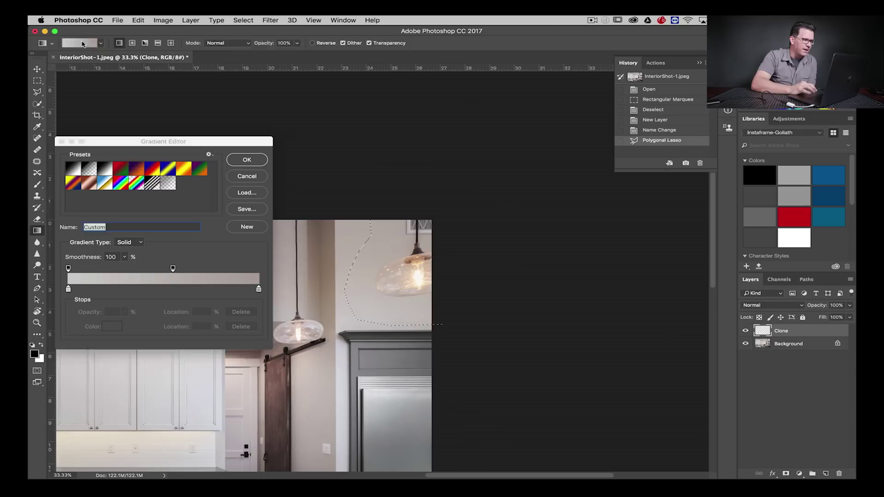
{"action": "left_click", "coordinate": [69, 289]}
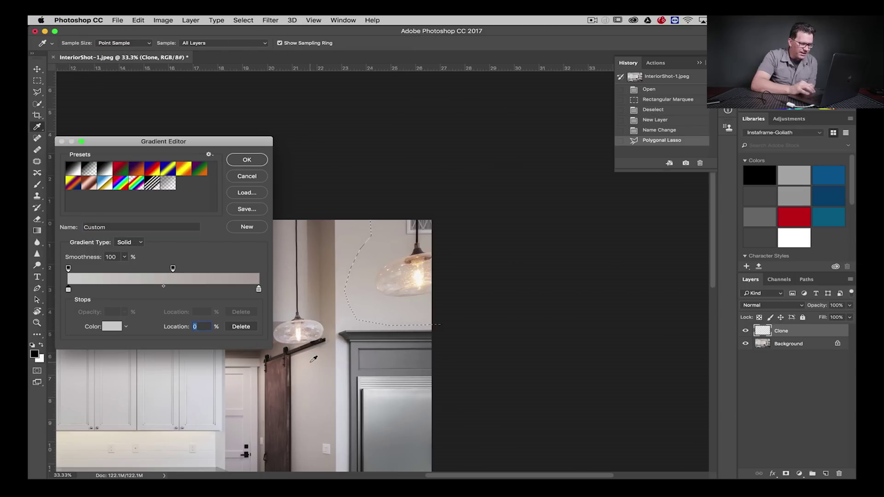
{"action": "left_click", "coordinate": [392, 323]}
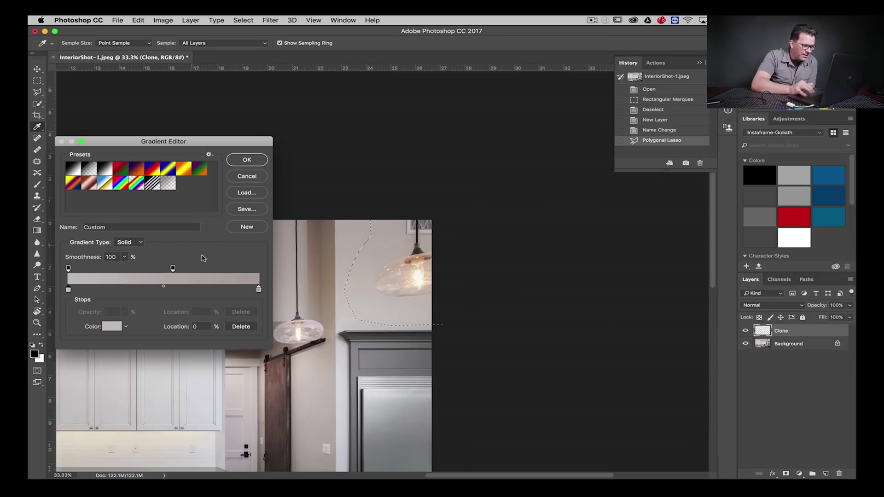
{"action": "left_click", "coordinate": [258, 290]}
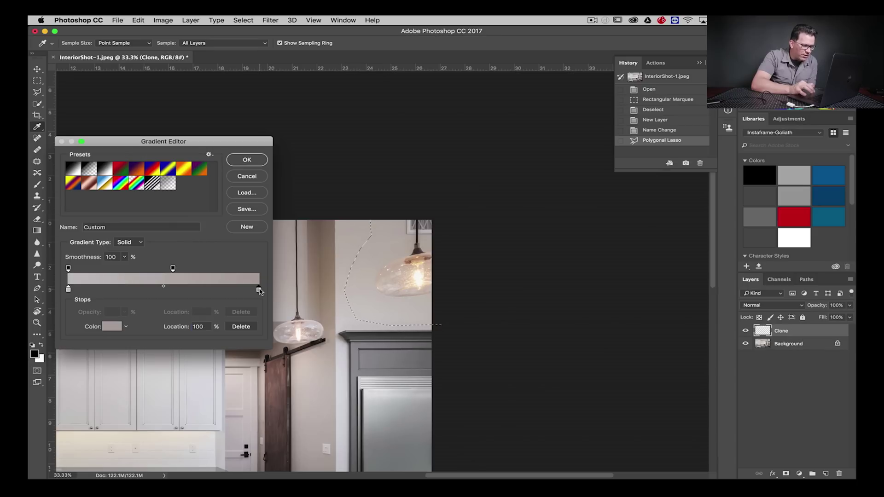
{"action": "left_click", "coordinate": [409, 216]}
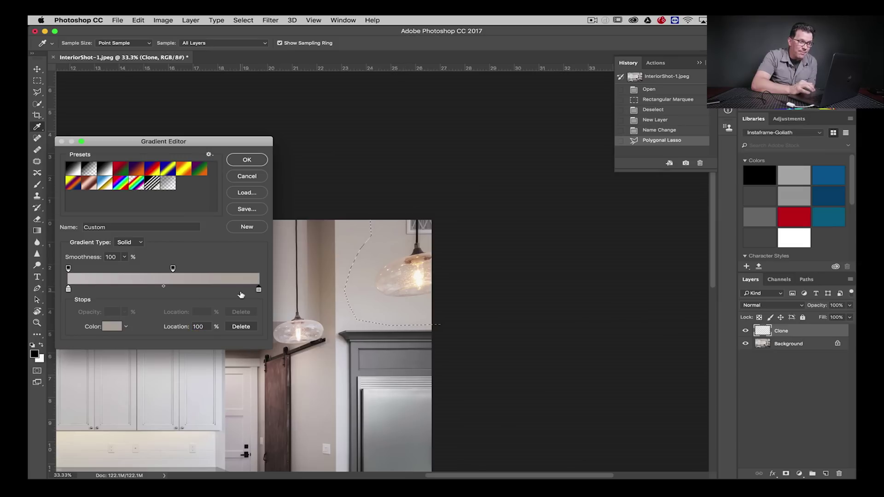
{"action": "left_click", "coordinate": [246, 159]}
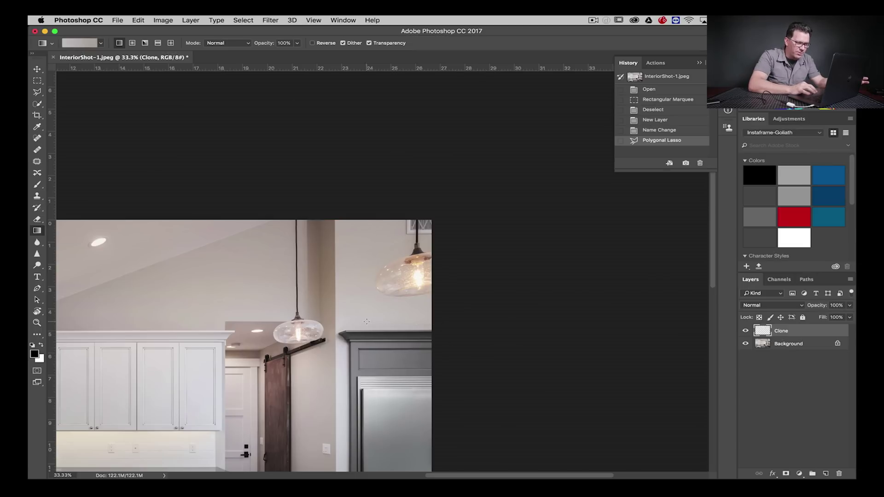
- Fill the lassoed wall area with the beige gradient, redoing passes until it matches the wall
{"action": "left_click_drag", "start_coordinate": [372, 322], "coordinate": [406, 220]}
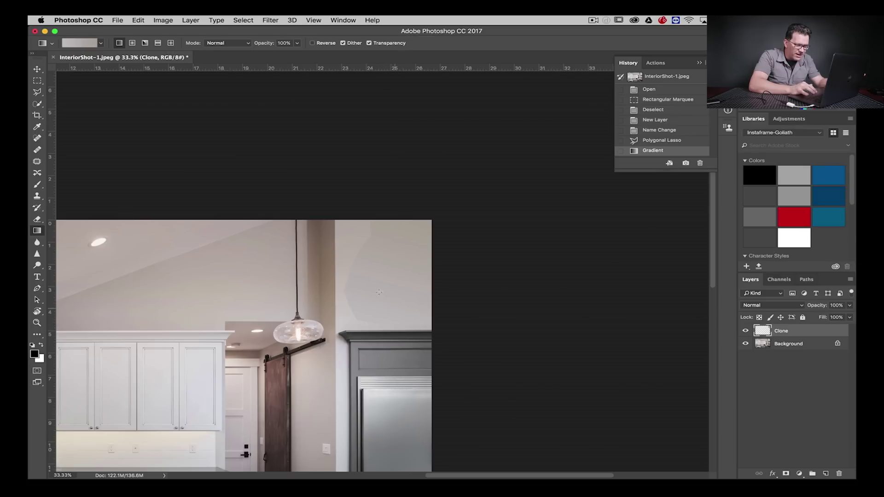
{"action": "left_click_drag", "start_coordinate": [399, 325], "coordinate": [413, 228]}
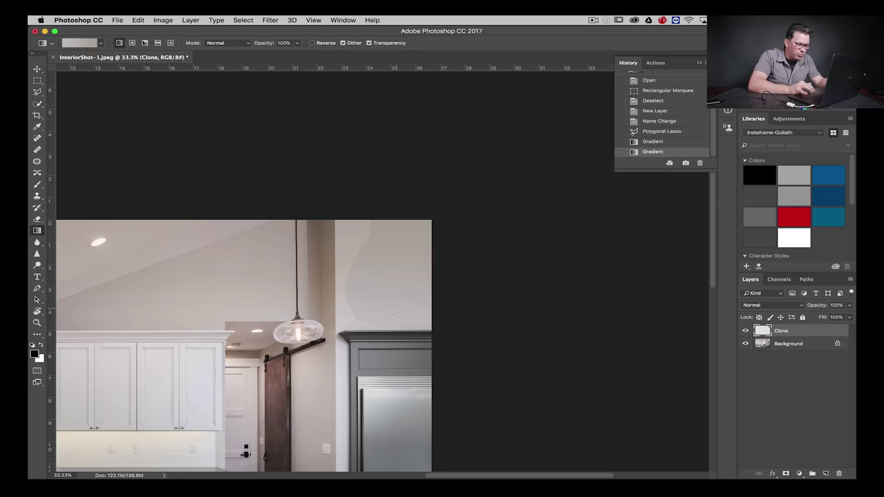
{"action": "left_click_drag", "start_coordinate": [389, 325], "coordinate": [401, 249]}
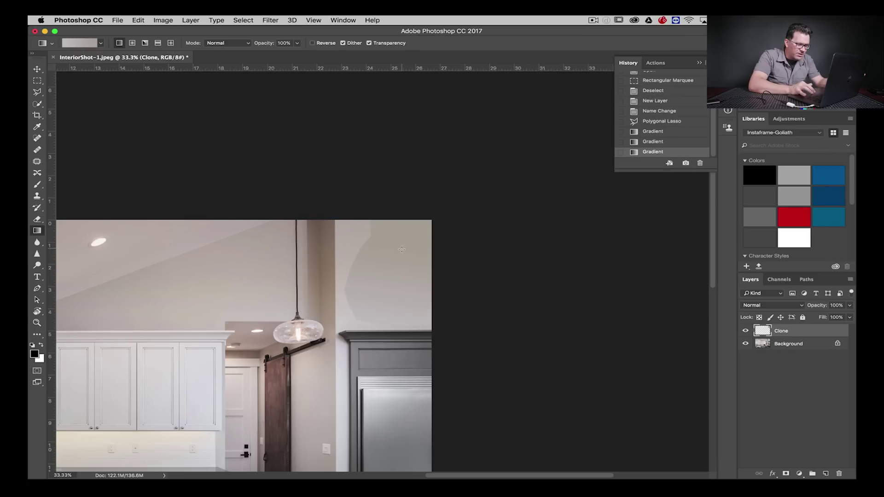
{"action": "left_click_drag", "start_coordinate": [390, 326], "coordinate": [395, 225]}
{"action": "left_click_drag", "start_coordinate": [360, 316], "coordinate": [410, 228]}
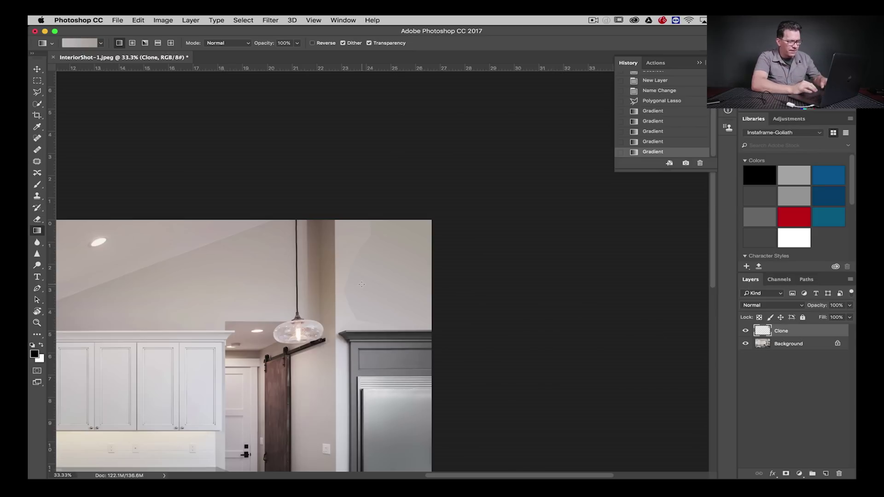
- Zoom in to 500% on the gradient-filled wall
{"action": "key", "text": "z"}
{"action": "left_click", "coordinate": [367, 254]}
{"action": "left_click_drag", "start_coordinate": [367, 250], "coordinate": [367, 250]}
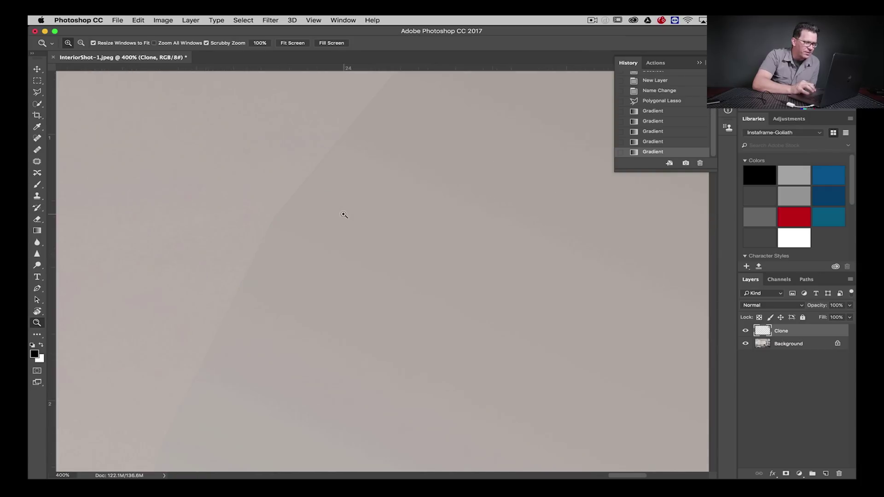
{"action": "left_click", "coordinate": [319, 195]}
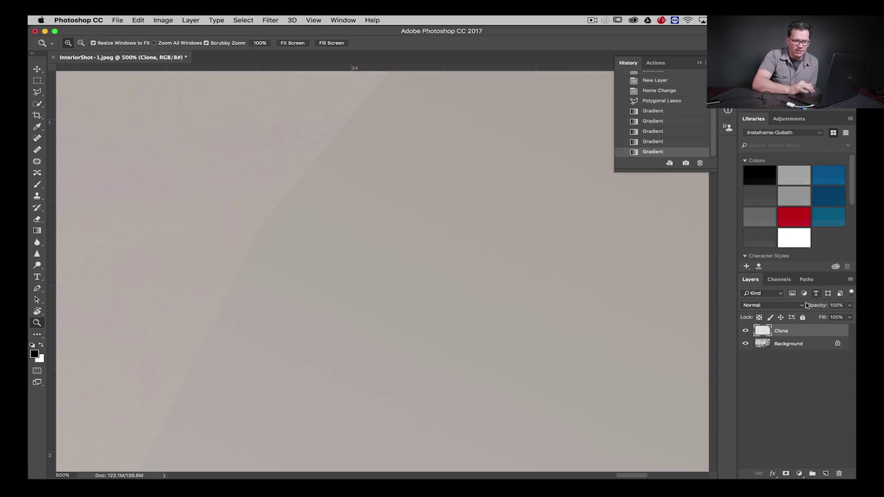
- Apply Add Noise at 1.25% Uniform to the gradient fill
{"action": "left_click", "coordinate": [265, 19]}
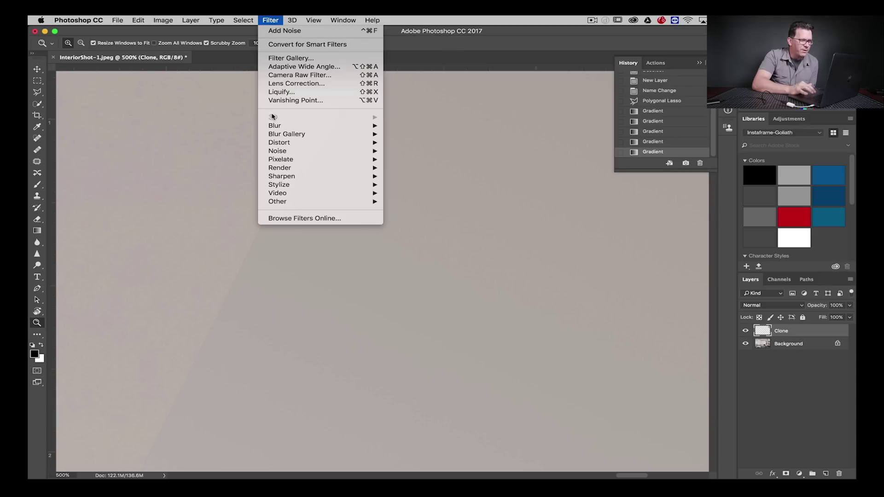
{"action": "mouse_move", "coordinate": [290, 151]}
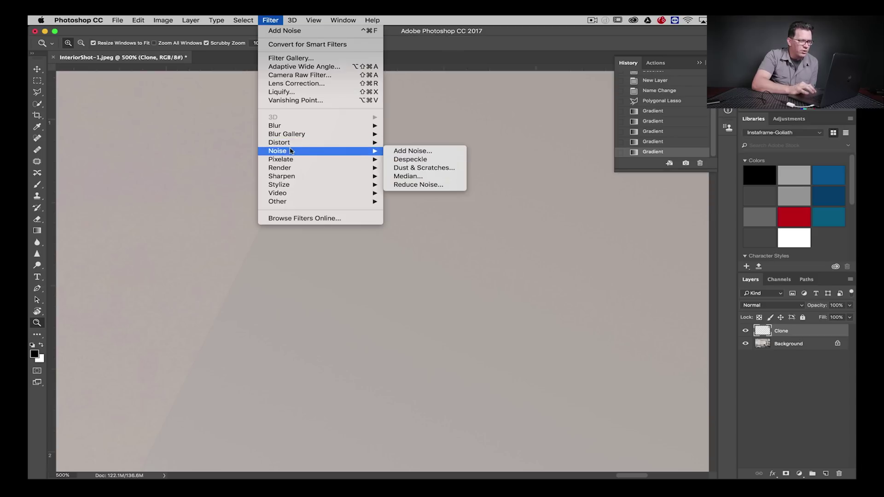
{"action": "left_click", "coordinate": [410, 152]}
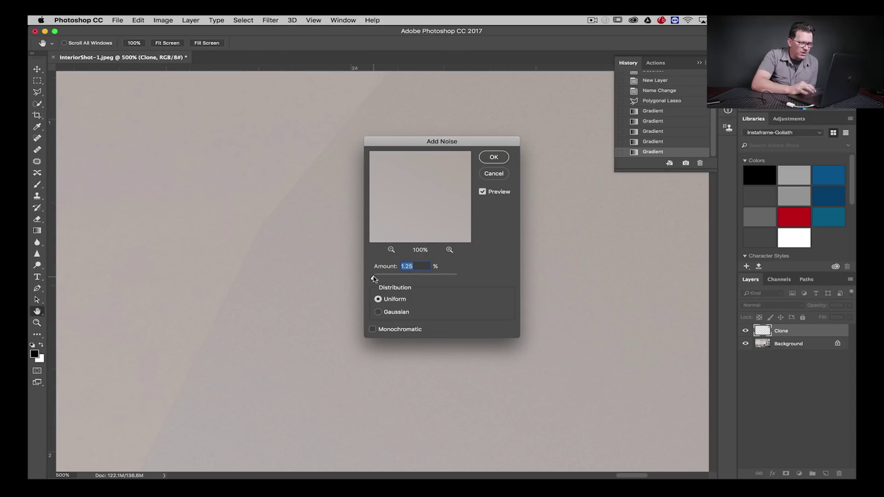
{"action": "left_click_drag", "start_coordinate": [373, 277], "coordinate": [433, 278]}
{"action": "left_click_drag", "start_coordinate": [441, 143], "coordinate": [449, 203]}
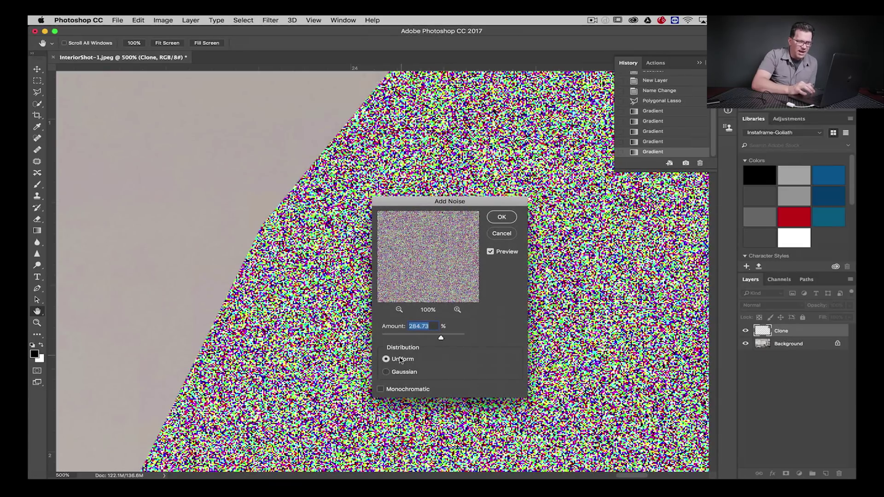
{"action": "left_click_drag", "start_coordinate": [440, 337], "coordinate": [384, 340]}
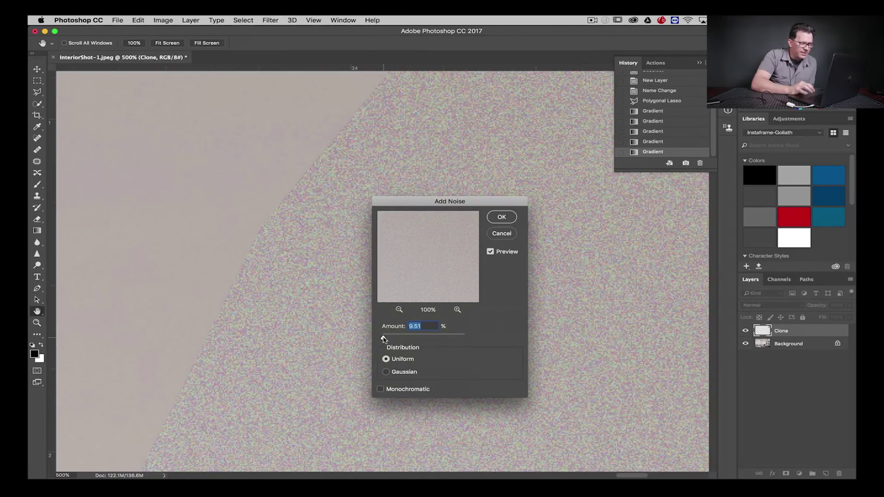
{"action": "left_click_drag", "start_coordinate": [384, 339], "coordinate": [381, 341]}
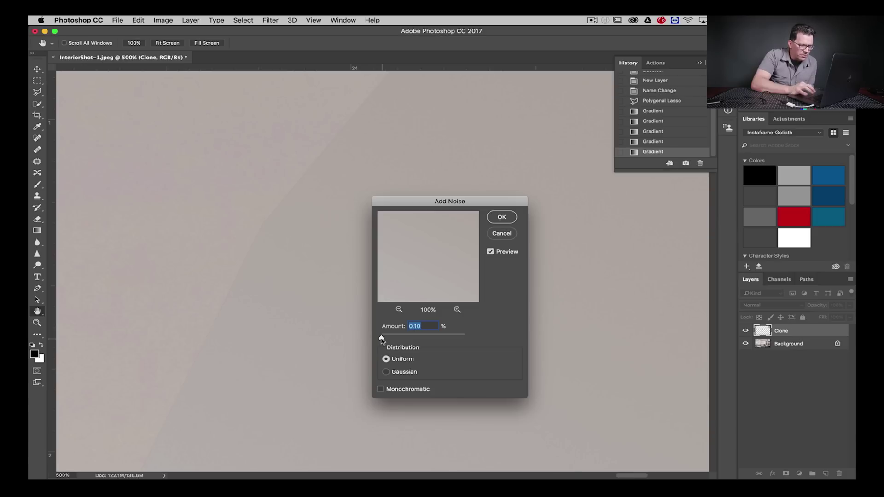
{"action": "type", "text": "1.5"}
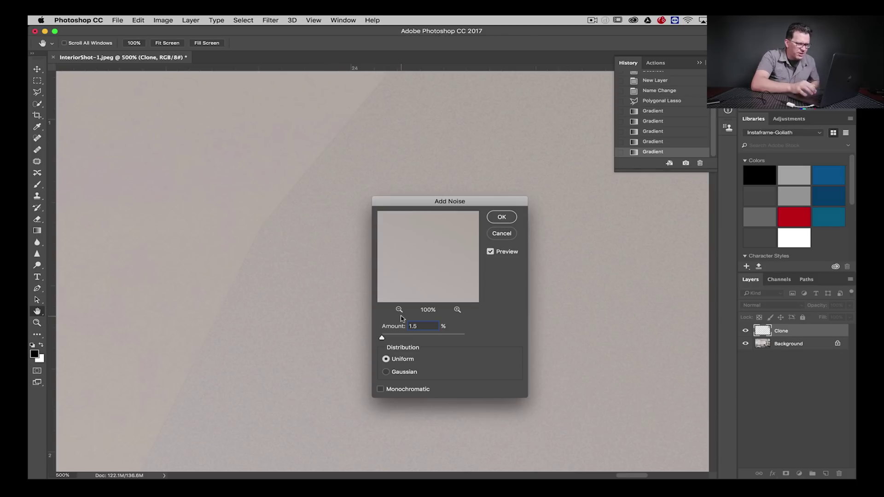
{"action": "key", "text": "BackSpace"}
{"action": "key", "text": "BackSpace"}
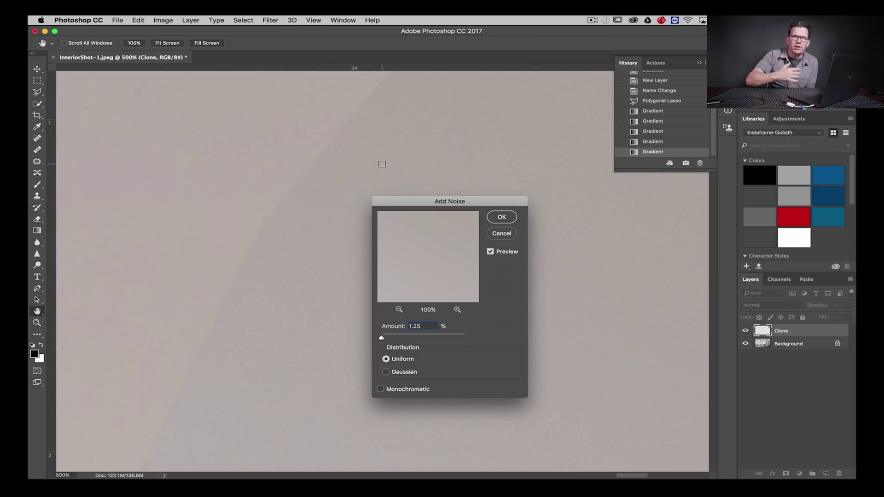
{"action": "left_click", "coordinate": [501, 216]}
- Zoom back out to 100% and add a black layer mask to the Clone layer
{"action": "left_click", "coordinate": [499, 212], "text": "alt"}
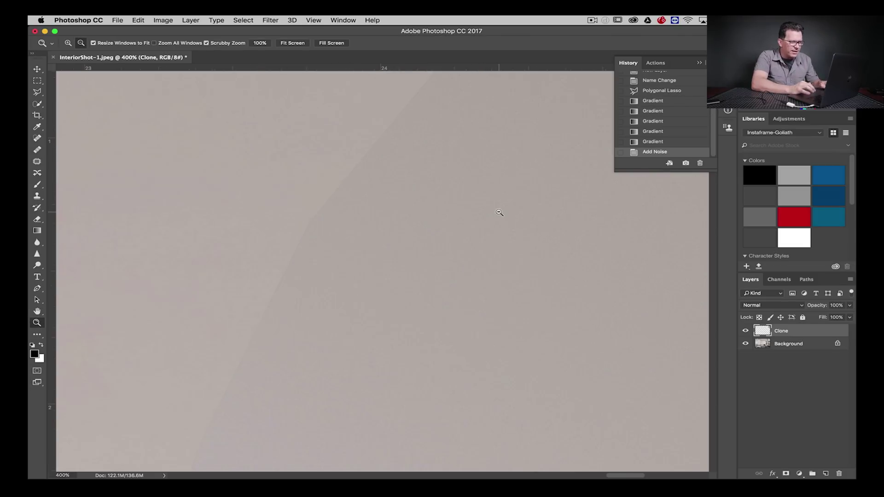
{"action": "left_click", "coordinate": [499, 212], "text": "alt"}
{"action": "left_click", "coordinate": [499, 212], "text": "alt"}
{"action": "left_click", "coordinate": [499, 212], "text": "alt"}
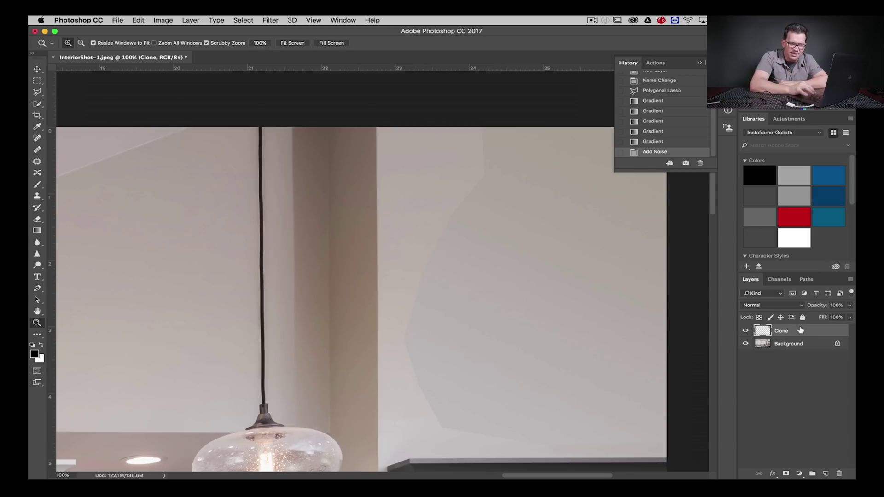
{"action": "left_click", "coordinate": [786, 474]}
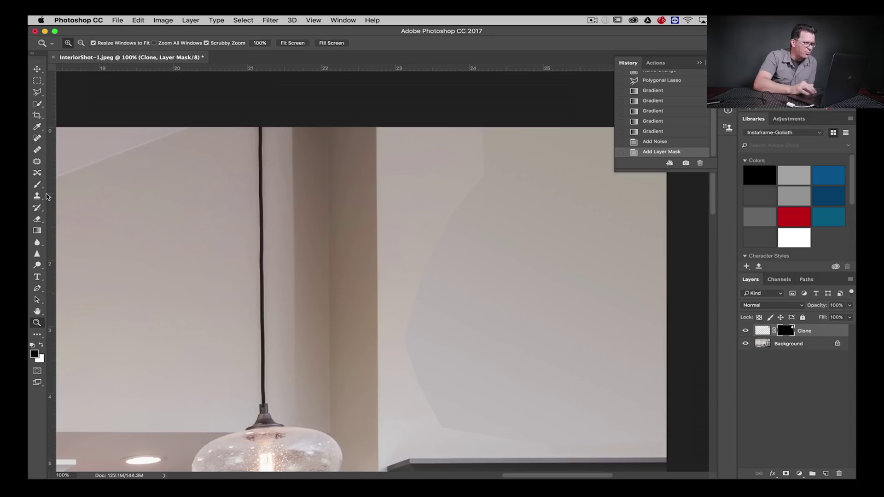
- Paint black mask strokes along the wall edge and bottom with a much smaller brush
{"action": "key", "text": "b"}
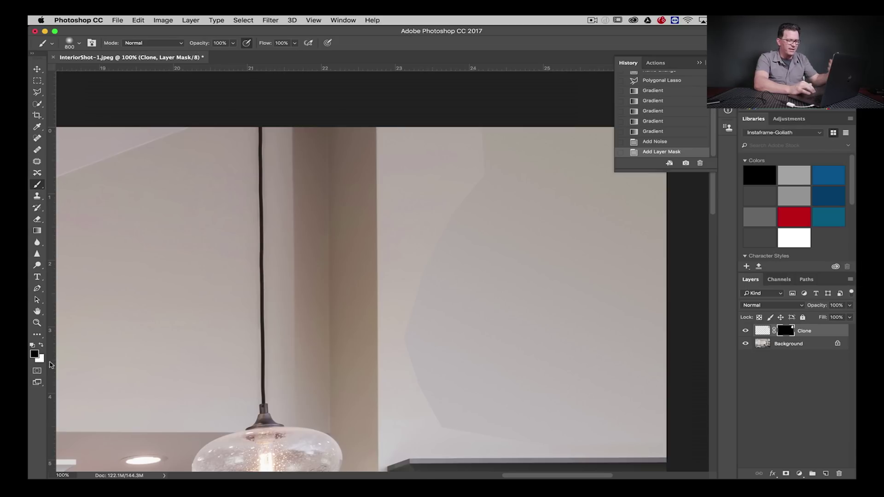
{"action": "left_click", "coordinate": [40, 345]}
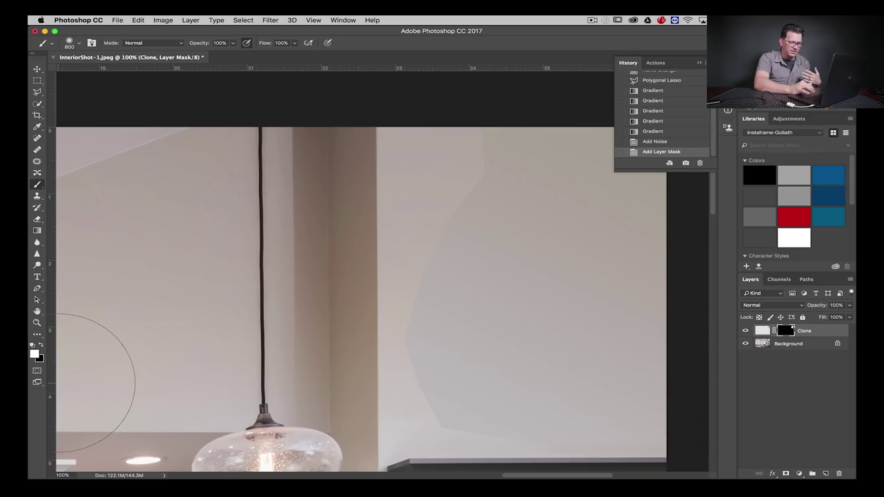
{"action": "left_click", "coordinate": [41, 345]}
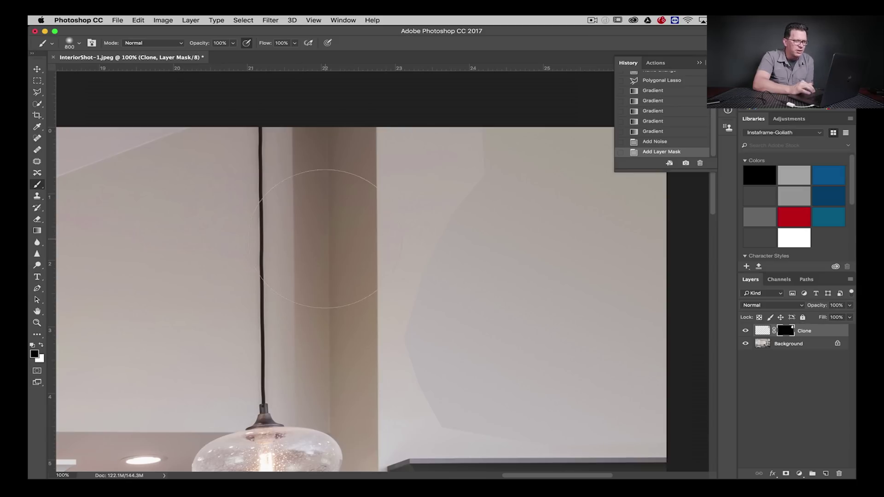
{"action": "left_click", "coordinate": [69, 43]}
{"action": "mouse_move", "coordinate": [139, 71]}
{"action": "left_mouse_down"}
{"action": "mouse_move", "coordinate": [124, 72]}
{"action": "mouse_move", "coordinate": [134, 72]}
{"action": "left_mouse_up"}
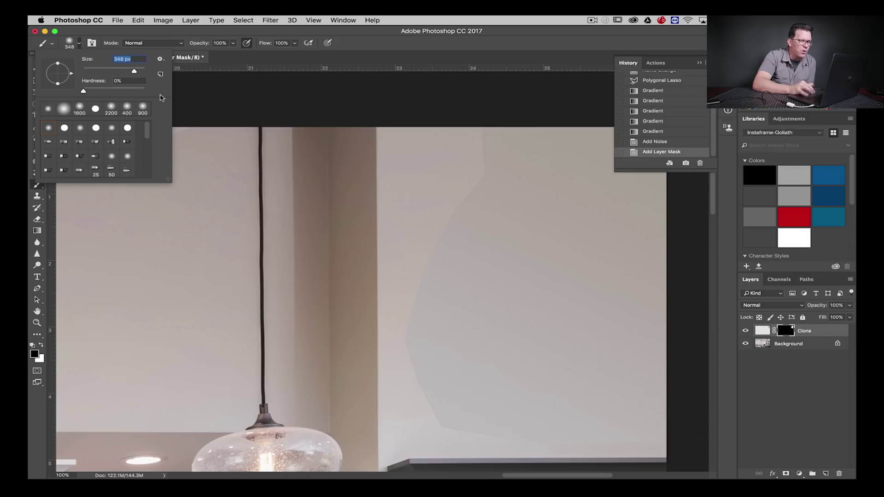
{"action": "key", "text": "Return"}
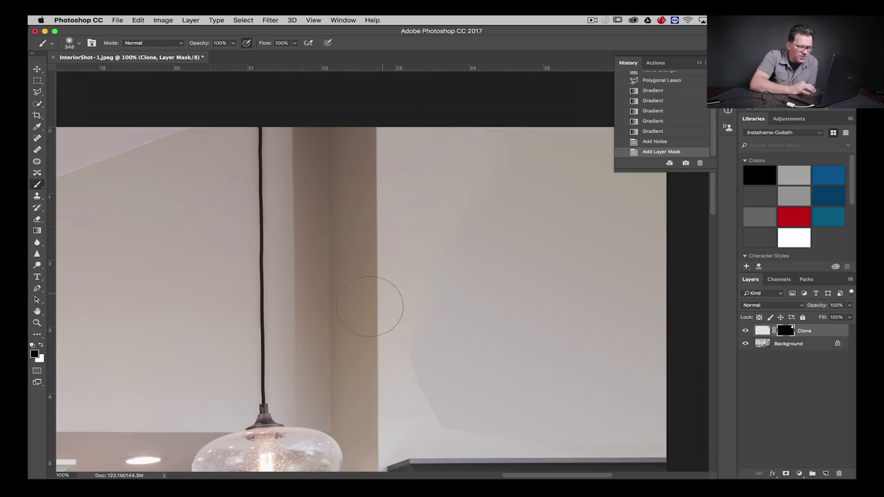
{"action": "mouse_move", "coordinate": [390, 409]}
{"action": "left_mouse_down"}
{"action": "mouse_move", "coordinate": [400, 396]}
{"action": "mouse_move", "coordinate": [419, 426]}
{"action": "mouse_move", "coordinate": [458, 444]}
{"action": "left_mouse_up"}
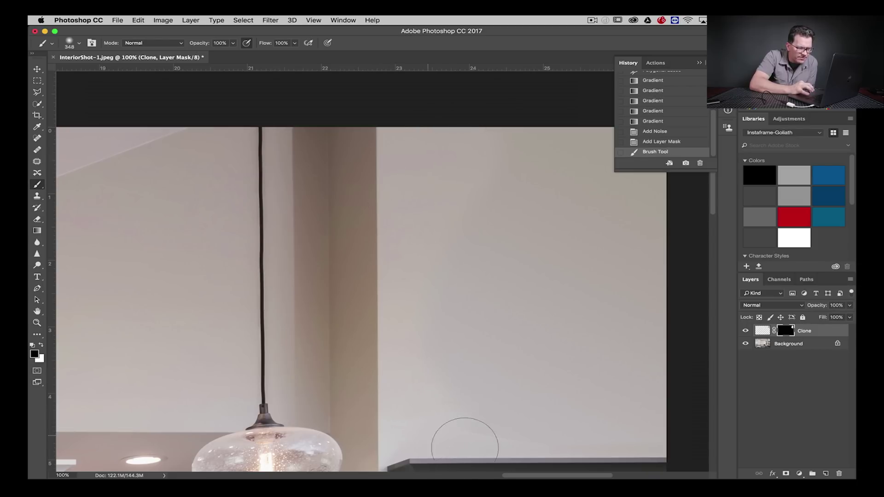
{"action": "left_click_drag", "start_coordinate": [590, 456], "coordinate": [612, 453]}
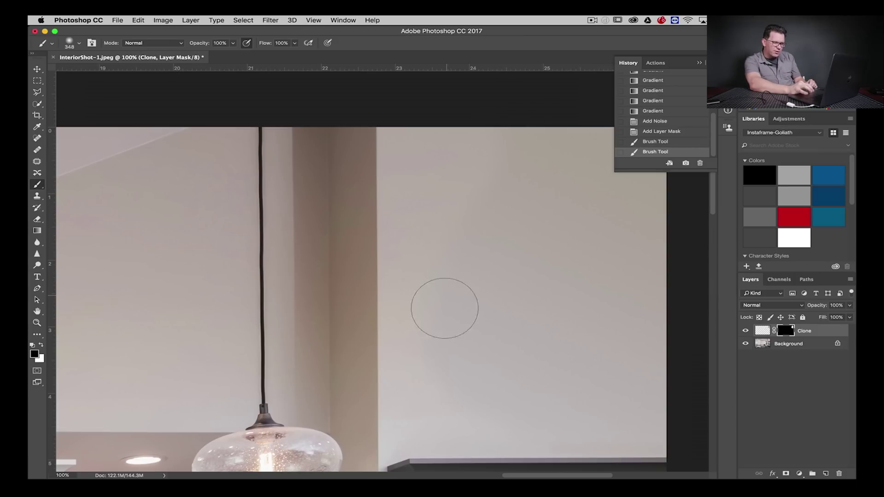
- Enlarge the brush, lower opacity to about 71%, and paint softer blending strokes across the wall
{"action": "key", "text": "bracketright"}
{"action": "key", "text": "bracketright"}
{"action": "key", "text": "bracketright"}
{"action": "key", "text": "bracketright"}
{"action": "key", "text": "bracketright"}
{"action": "key", "text": "bracketright"}
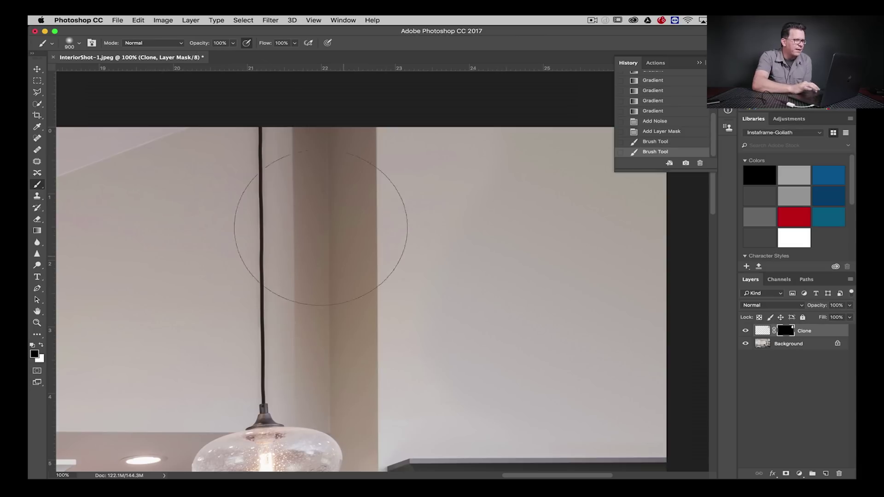
{"action": "left_click", "coordinate": [233, 43]}
{"action": "left_click_drag", "start_coordinate": [234, 54], "coordinate": [219, 56]}
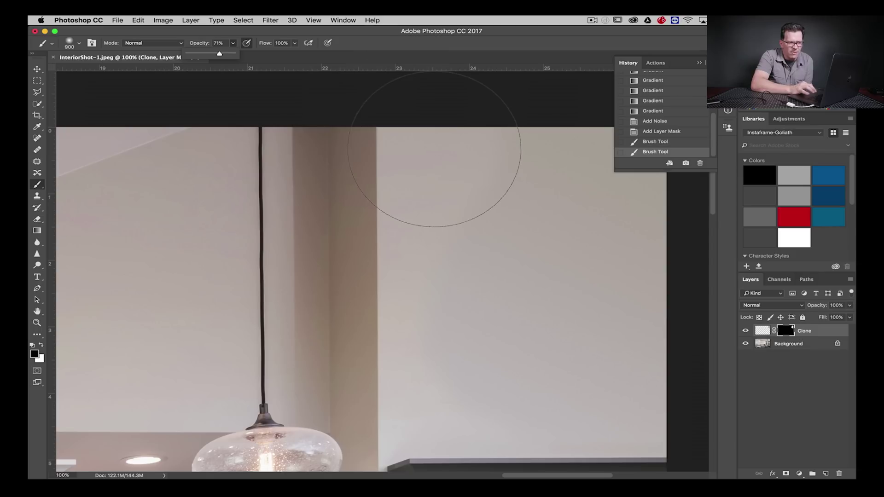
{"action": "left_click_drag", "start_coordinate": [422, 178], "coordinate": [428, 171]}
{"action": "left_click", "coordinate": [438, 235]}
{"action": "left_click_drag", "start_coordinate": [438, 235], "coordinate": [394, 241]}
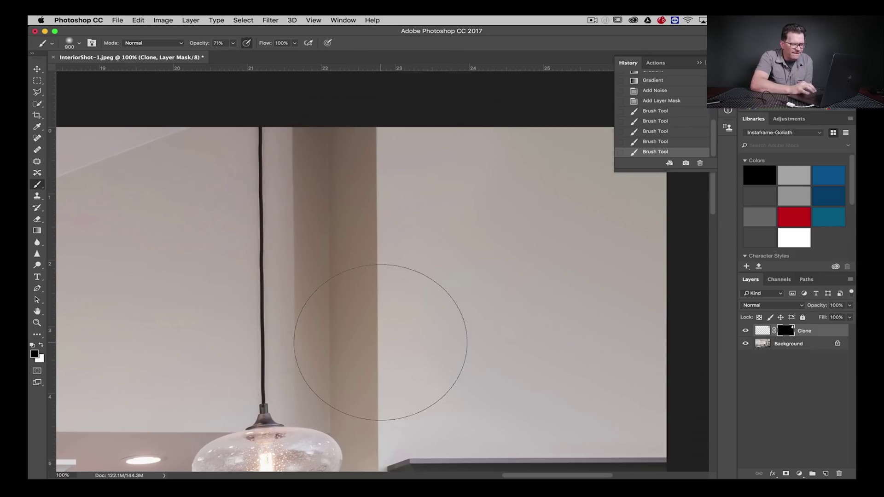
{"action": "left_click", "coordinate": [399, 397]}
{"action": "left_click_drag", "start_coordinate": [426, 475], "coordinate": [479, 479]}
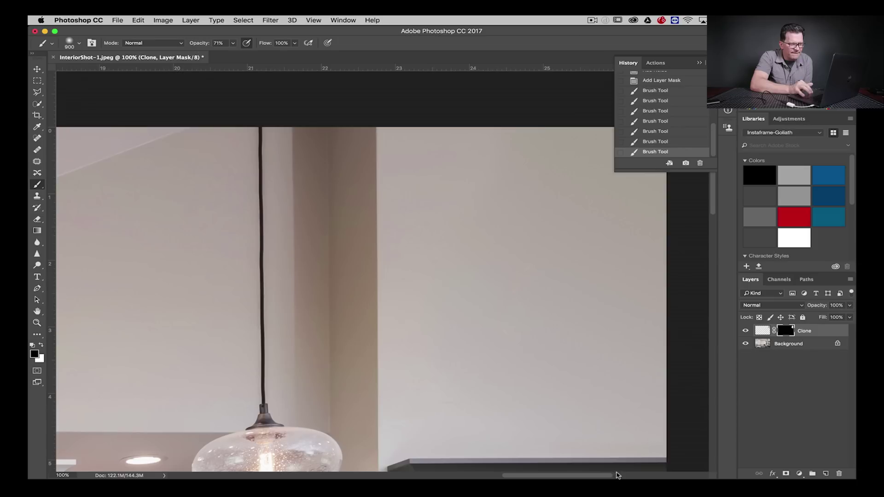
{"action": "left_click", "coordinate": [632, 465]}
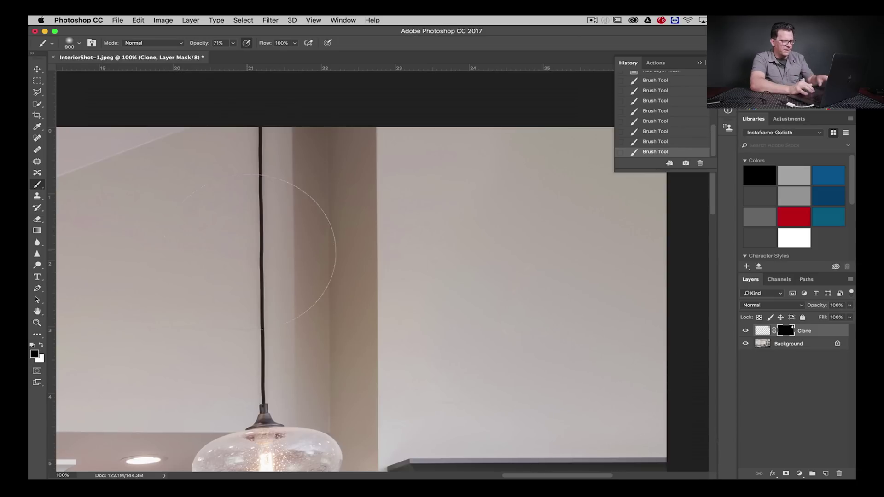
{"action": "key", "text": "z"}
{"action": "left_click", "coordinate": [299, 267], "text": "alt"}
{"action": "left_click", "coordinate": [298, 267], "text": "alt"}
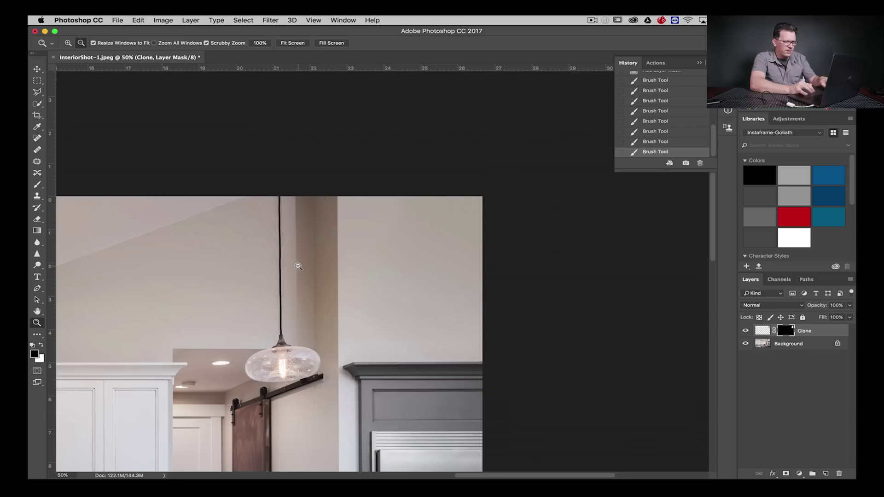
- Zoom out, hide the History panel, and zoom in on the wall beside the pendant light
{"action": "left_click", "coordinate": [298, 266], "text": "alt"}
{"action": "left_click", "coordinate": [298, 266], "text": "alt"}
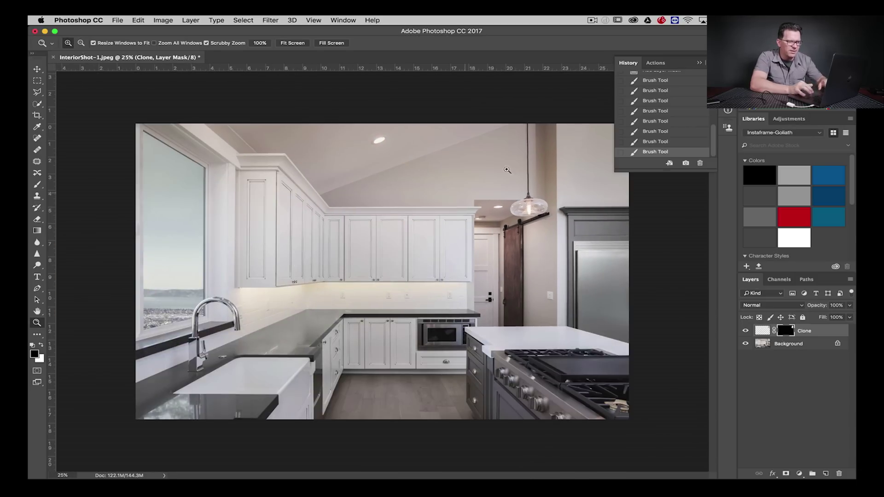
{"action": "left_click", "coordinate": [699, 62]}
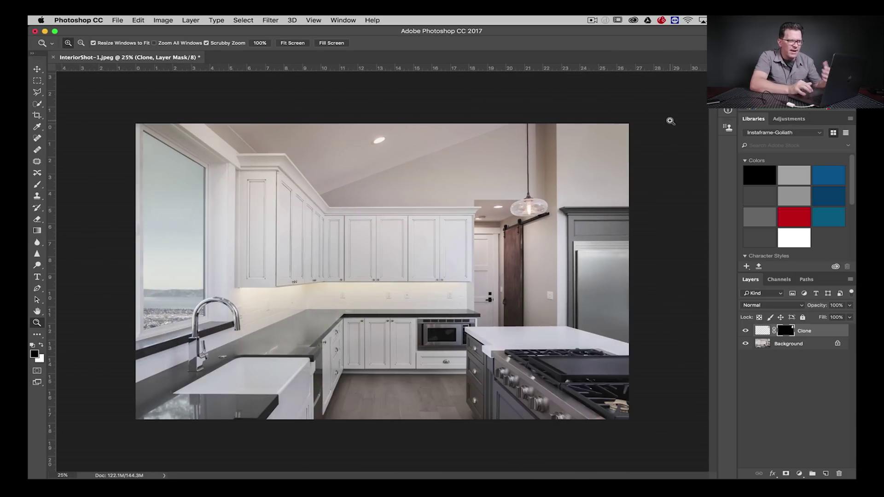
{"action": "left_click", "coordinate": [607, 124]}
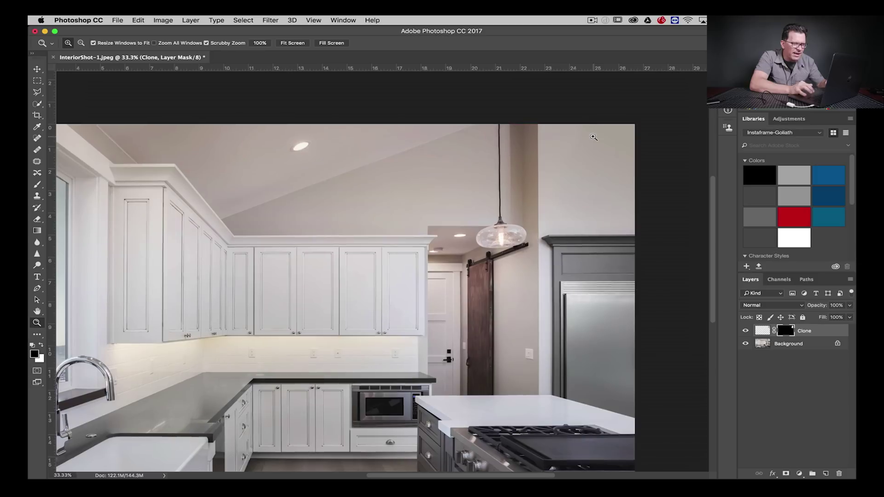
{"action": "left_click", "coordinate": [592, 136]}
{"action": "left_click", "coordinate": [593, 136]}
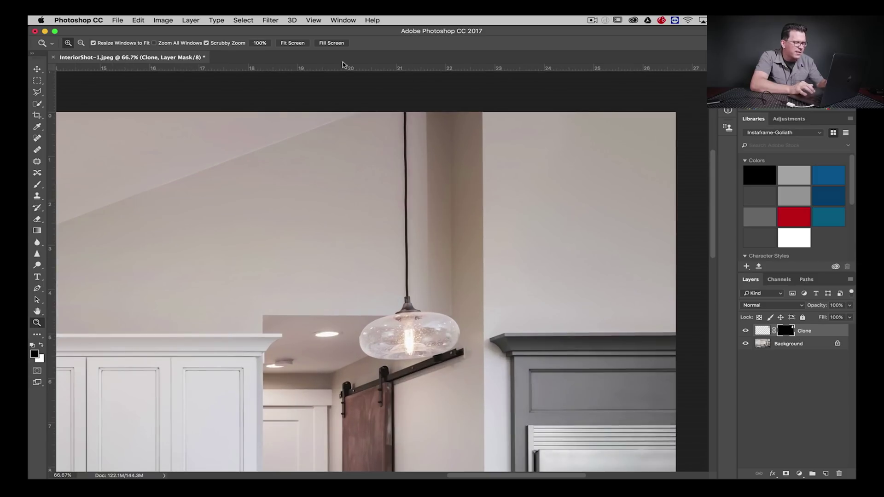
- Set up the Brush with white as the painting colour at 400 px size
{"action": "key", "text": "b"}
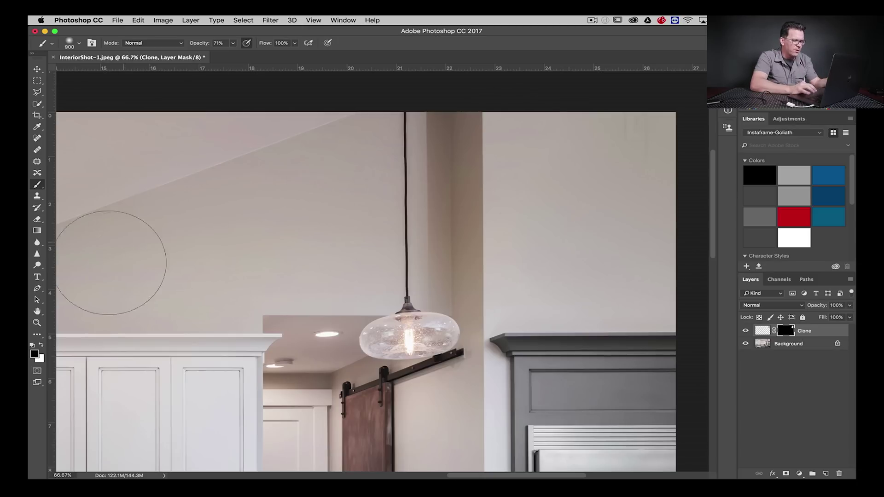
{"action": "left_click", "coordinate": [41, 344]}
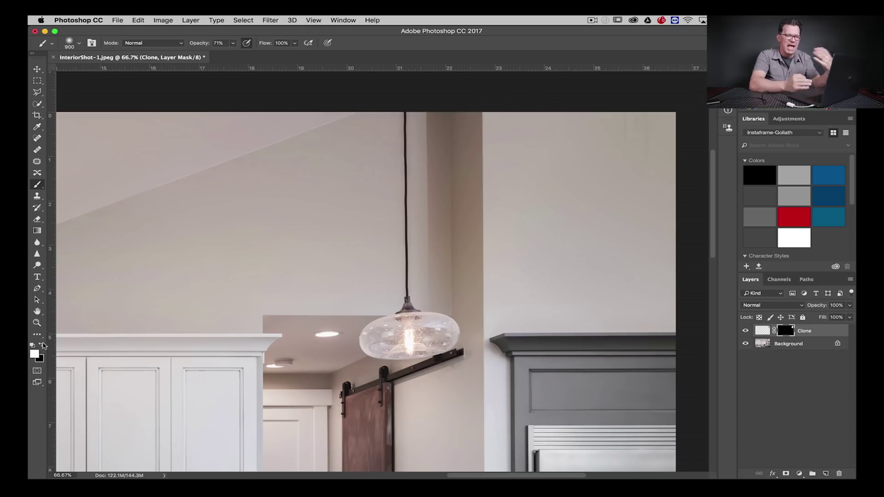
{"action": "key", "text": "bracketleft"}
{"action": "key", "text": "bracketleft"}
{"action": "key", "text": "bracketleft"}
{"action": "key", "text": "bracketleft"}
{"action": "key", "text": "bracketleft"}
{"action": "key", "text": "bracketleft"}
{"action": "key", "text": "bracketleft"}
{"action": "key", "text": "bracketleft"}
- Brush over the faint mark on the kitchen wall in the mask
{"action": "left_click_drag", "start_coordinate": [627, 180], "coordinate": [631, 124]}
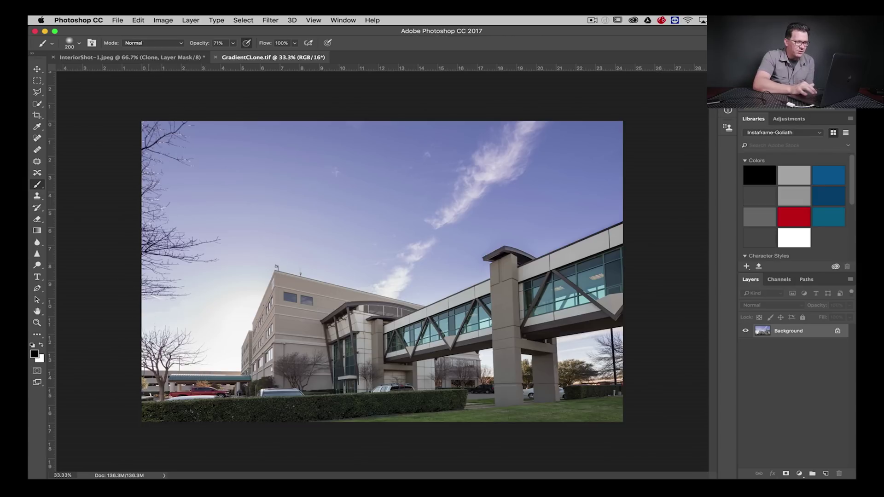
- Zoom in and clone clean sky over the upper-left branch tips with a 90 px Clone Stamp
{"action": "key", "text": "z"}
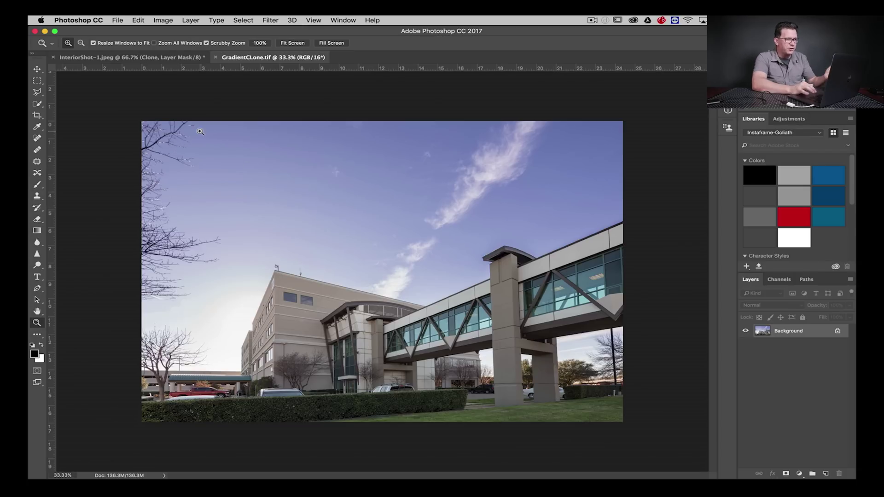
{"action": "left_click", "coordinate": [180, 160]}
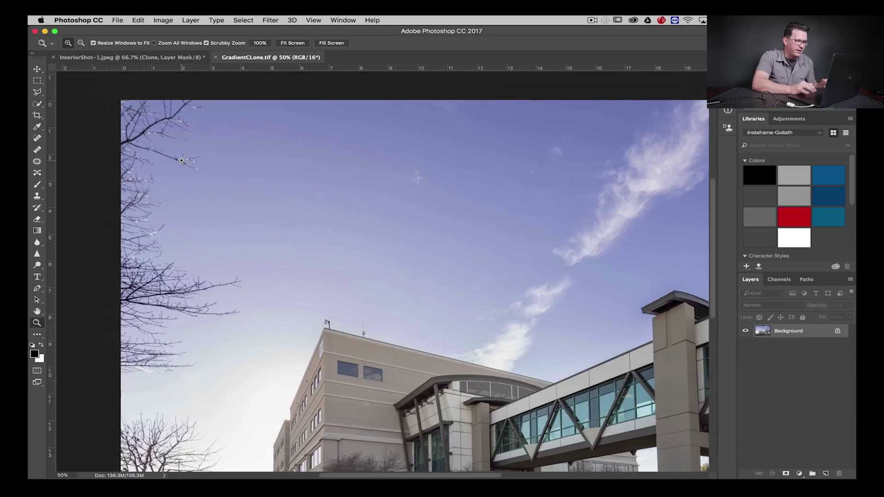
{"action": "key", "text": "s"}
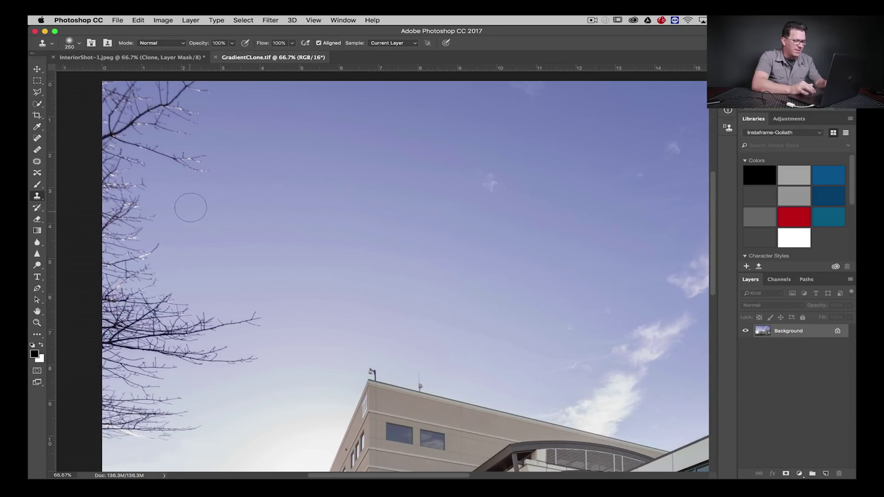
{"action": "key", "text": "bracketleft"}
{"action": "key", "text": "bracketleft"}
{"action": "key", "text": "bracketleft"}
{"action": "key", "text": "bracketleft"}
{"action": "key", "text": "bracketleft"}
{"action": "key", "text": "bracketleft"}
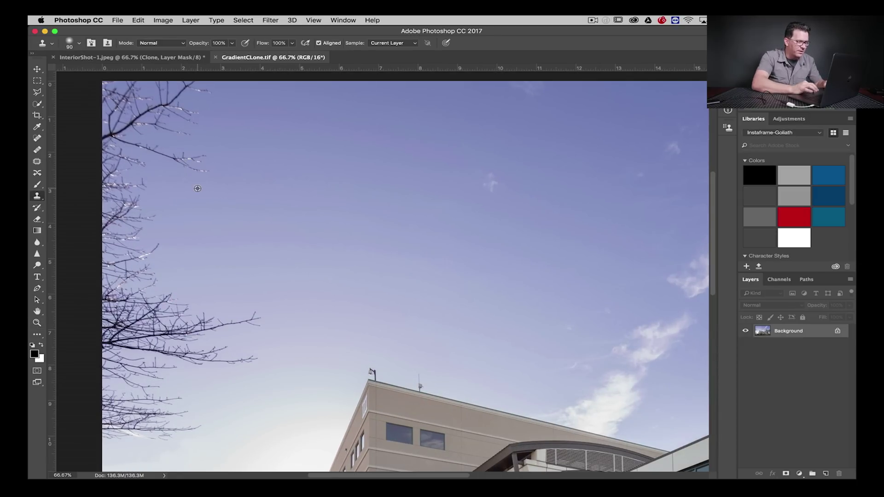
{"action": "left_click", "coordinate": [201, 178], "text": "alt"}
{"action": "mouse_move", "coordinate": [209, 172]}
{"action": "left_mouse_down"}
{"action": "mouse_move", "coordinate": [170, 158]}
{"action": "mouse_move", "coordinate": [209, 168]}
{"action": "left_mouse_up"}
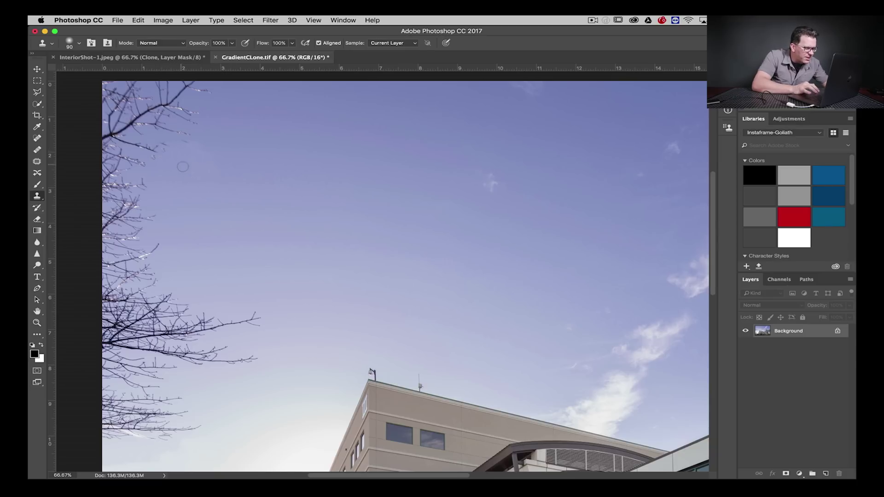
{"action": "key", "text": "z"}
{"action": "left_click", "coordinate": [215, 154]}
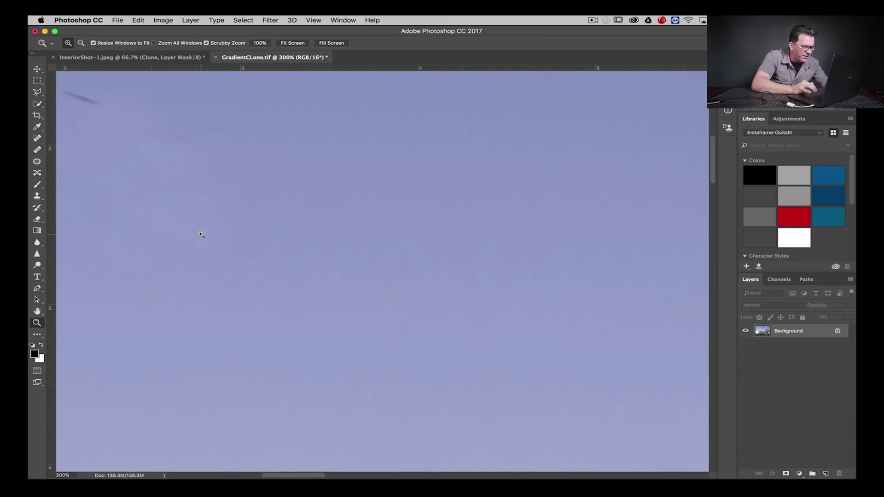
- Zoom back out, show the History panel and revert the photo to its Open state
{"action": "left_click", "coordinate": [201, 235], "text": "alt"}
{"action": "left_click", "coordinate": [201, 235], "text": "alt"}
{"action": "left_click", "coordinate": [201, 235], "text": "alt"}
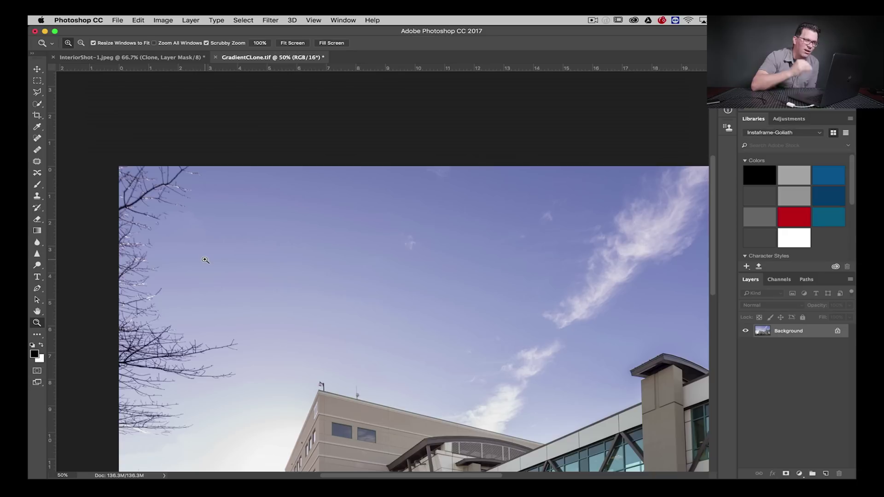
{"action": "left_click", "coordinate": [342, 20]}
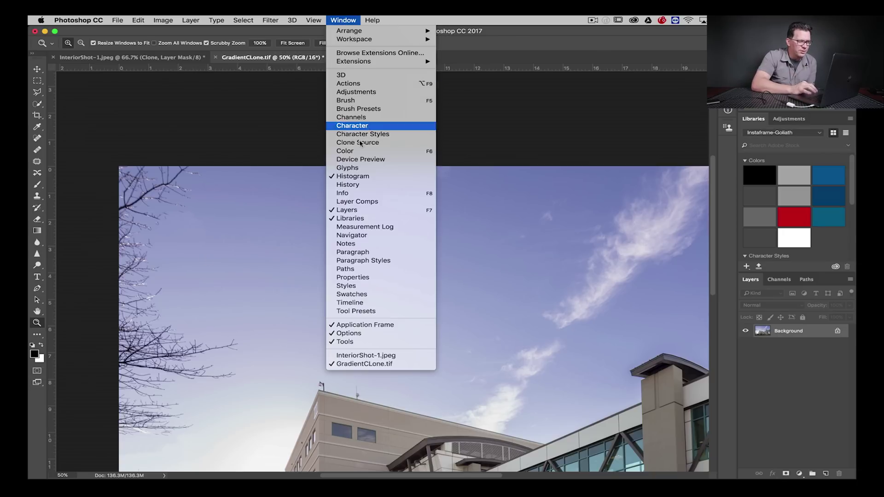
{"action": "left_click", "coordinate": [350, 184]}
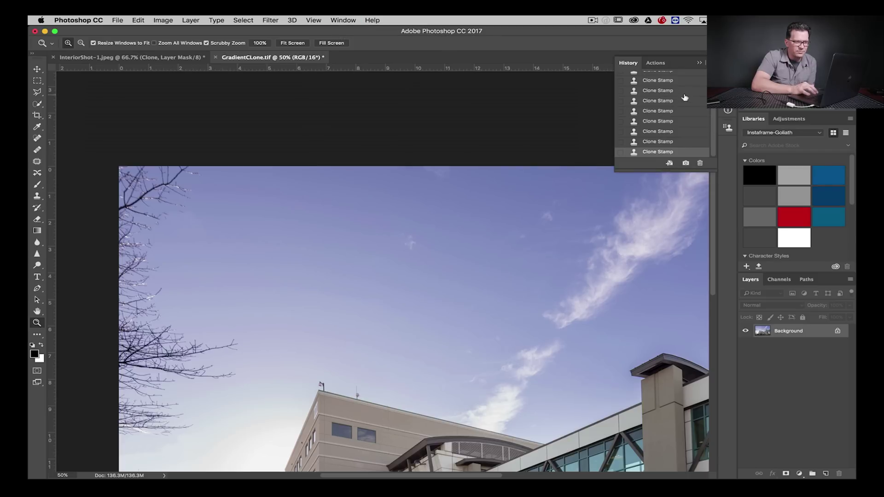
{"action": "scroll", "coordinate": [687, 112], "scroll_direction": "up", "scroll_amount": 5}
{"action": "left_click", "coordinate": [669, 91]}
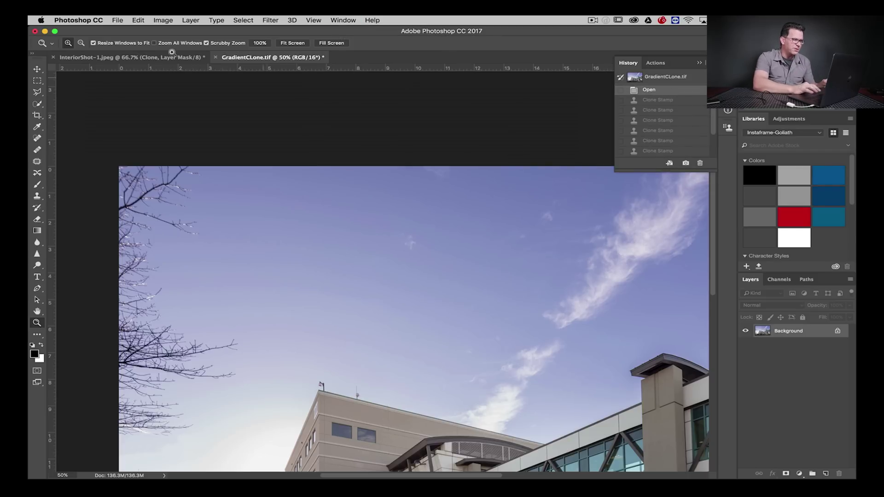
{"action": "left_click", "coordinate": [38, 91]}
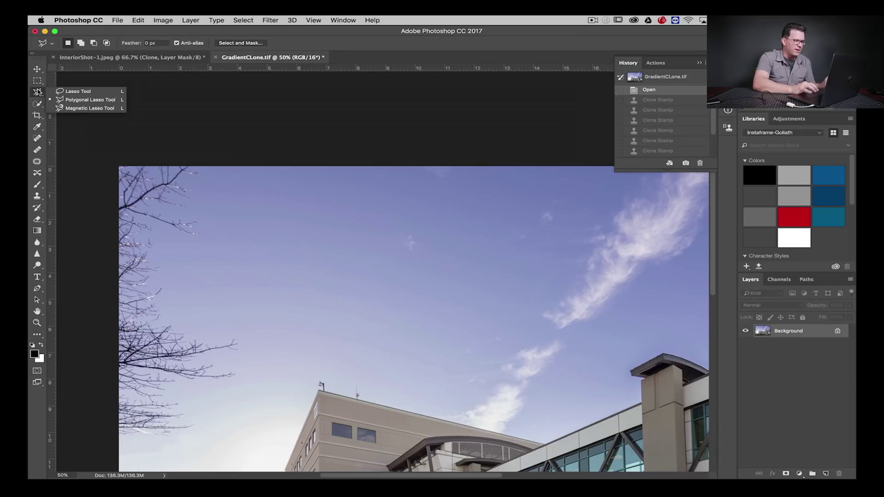
- Draw a polygonal lasso selection around the bare branches at the upper left
{"action": "left_click", "coordinate": [224, 162]}
{"action": "double_click", "coordinate": [193, 270]}
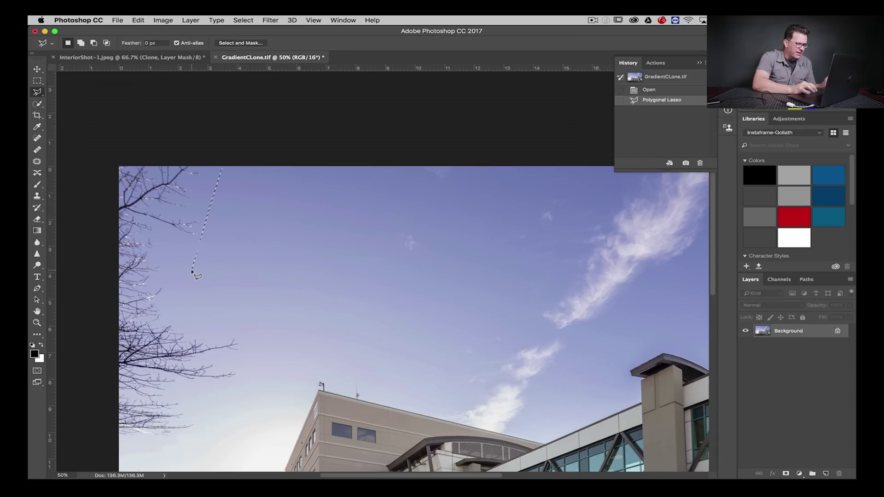
{"action": "key", "text": "super+d"}
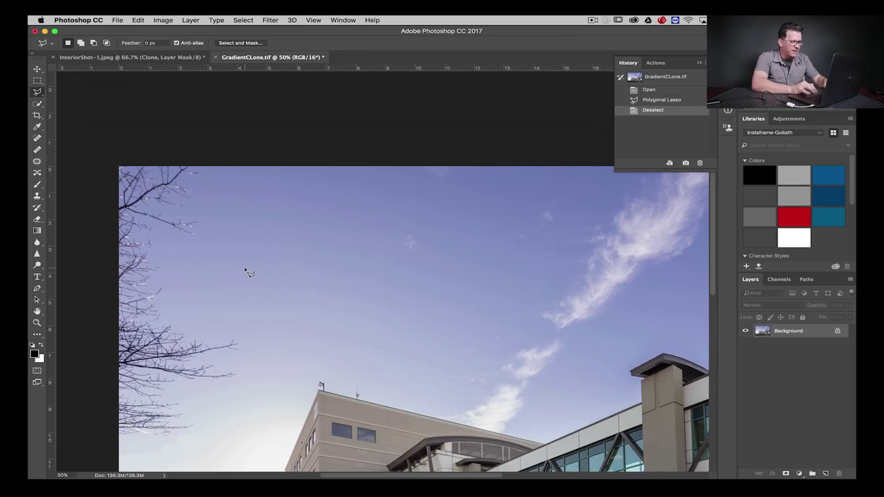
{"action": "left_click", "coordinate": [225, 159]}
{"action": "left_click", "coordinate": [210, 229]}
{"action": "left_click", "coordinate": [185, 267]}
{"action": "left_click", "coordinate": [202, 305]}
{"action": "left_click", "coordinate": [255, 327]}
{"action": "left_click", "coordinate": [248, 388]}
{"action": "left_click", "coordinate": [226, 443]}
{"action": "left_click", "coordinate": [173, 460]}
{"action": "left_click", "coordinate": [113, 459]}
{"action": "left_click", "coordinate": [123, 159]}
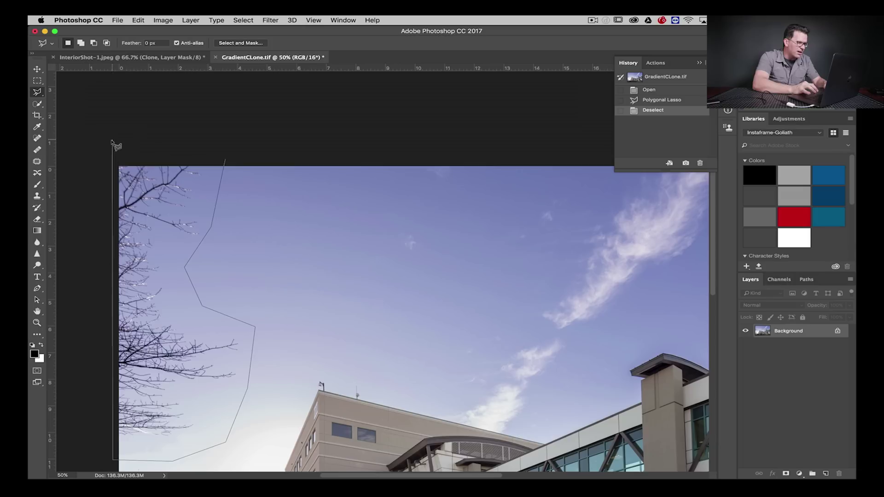
{"action": "double_click", "coordinate": [166, 149]}
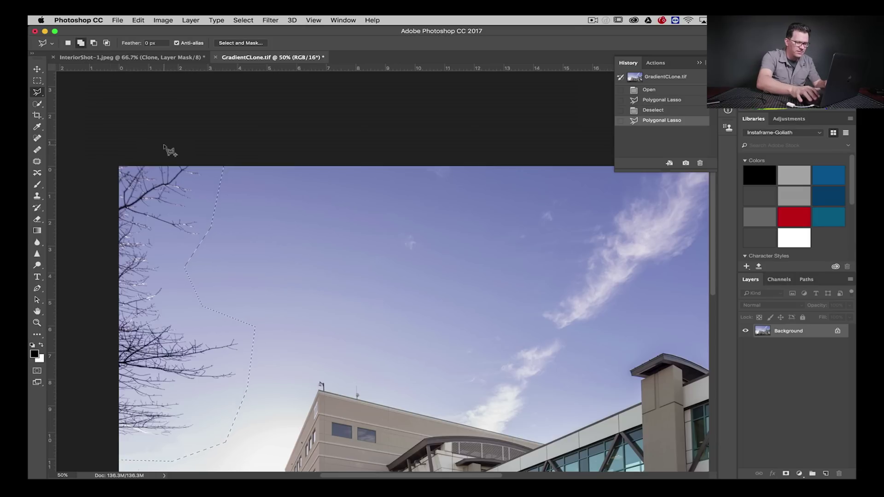
- Content-Aware Fill the selection with sky, then deselect
{"action": "key", "text": "shift+BackSpace"}
{"action": "key", "text": "Return"}
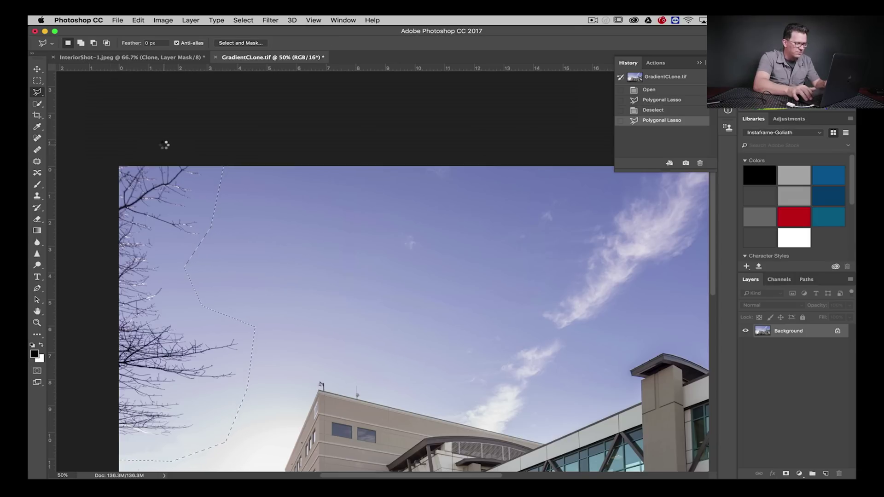
{"action": "key", "text": "super+d"}
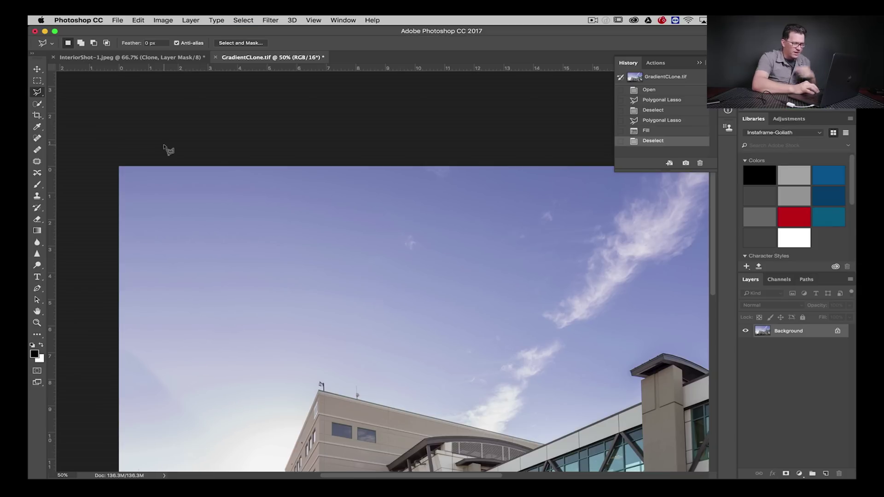
{"action": "left_click_drag", "start_coordinate": [329, 282], "coordinate": [377, 172]}
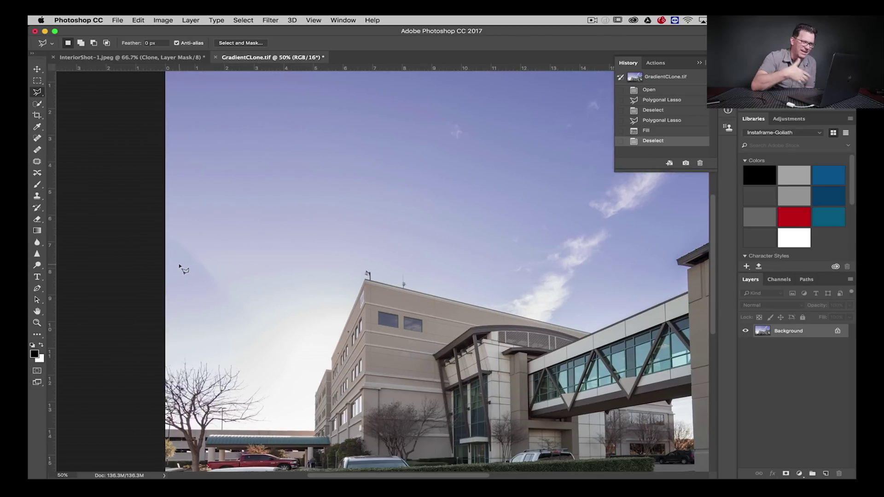
- Step back in History to before the fill and clear the restored selection
{"action": "left_click", "coordinate": [675, 121]}
{"action": "key", "text": "super+d"}
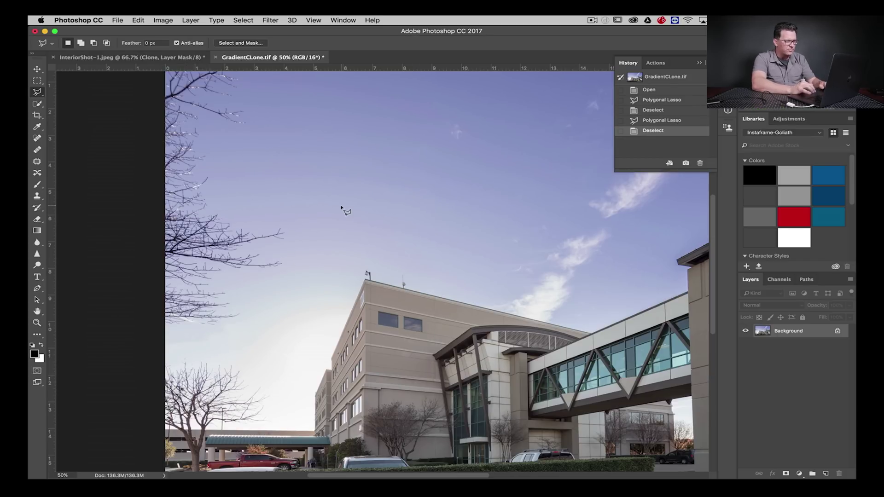
{"action": "scroll", "coordinate": [342, 207], "scroll_direction": "up", "scroll_amount": 5}
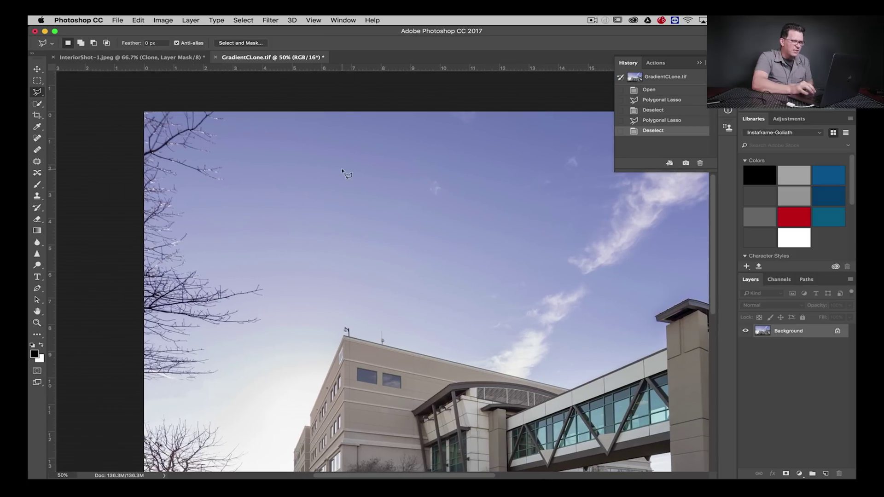
- Outline the left sky from the top edge down to the roof corner and left edge
{"action": "left_click", "coordinate": [345, 110]}
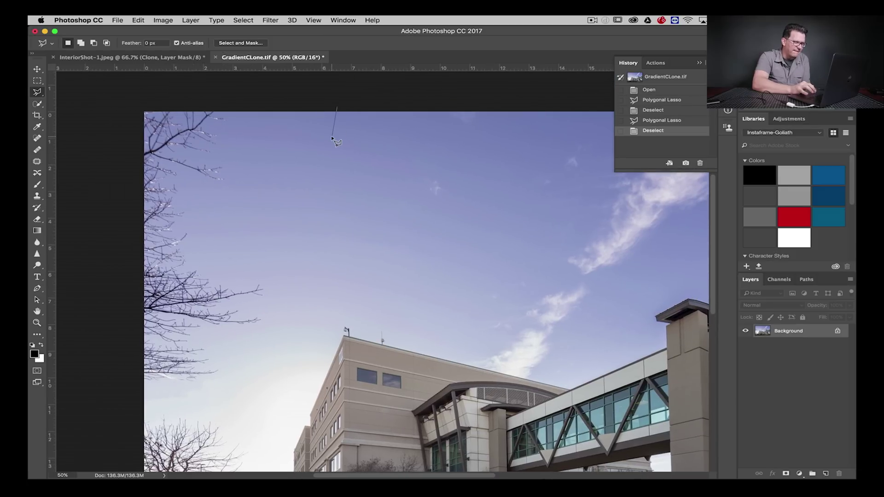
{"action": "scroll", "coordinate": [332, 134], "scroll_direction": "left", "scroll_amount": 4}
{"action": "left_click", "coordinate": [440, 147]}
{"action": "left_click", "coordinate": [435, 199]}
{"action": "left_click", "coordinate": [441, 272]}
{"action": "left_click", "coordinate": [435, 302]}
{"action": "left_click", "coordinate": [393, 383]}
{"action": "left_click", "coordinate": [328, 401]}
{"action": "left_click", "coordinate": [289, 387]}
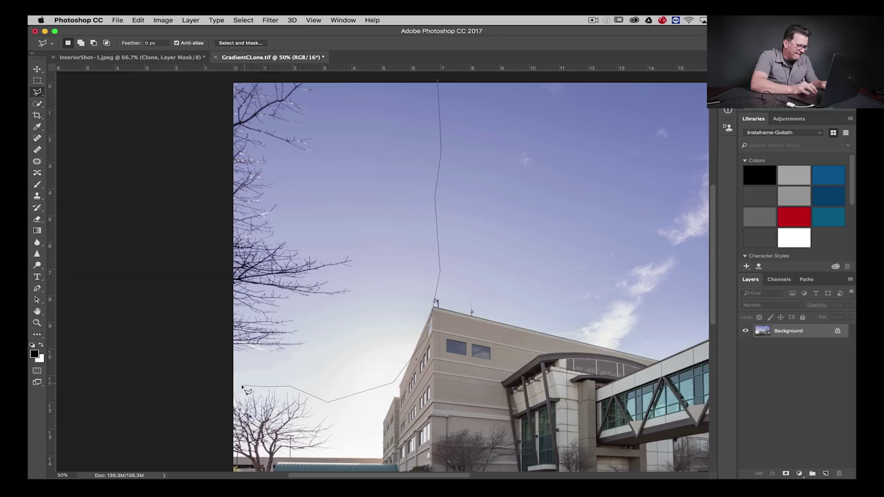
{"action": "left_click", "coordinate": [231, 384]}
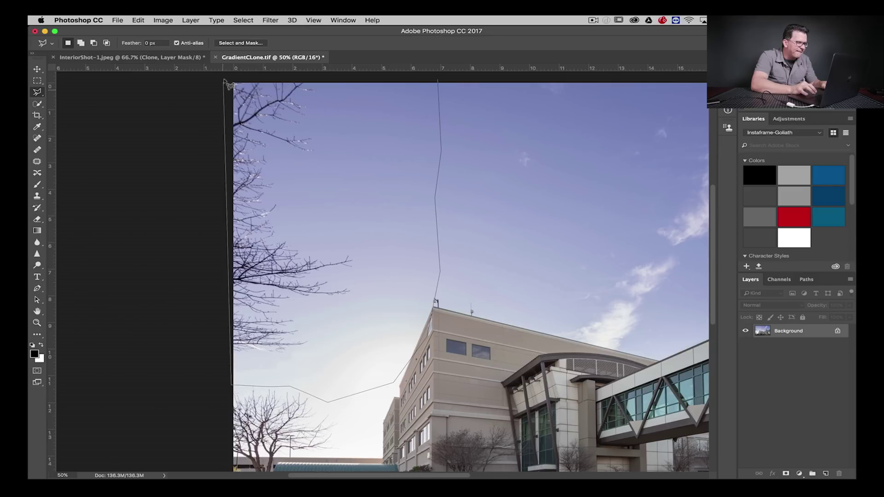
{"action": "double_click", "coordinate": [250, 77]}
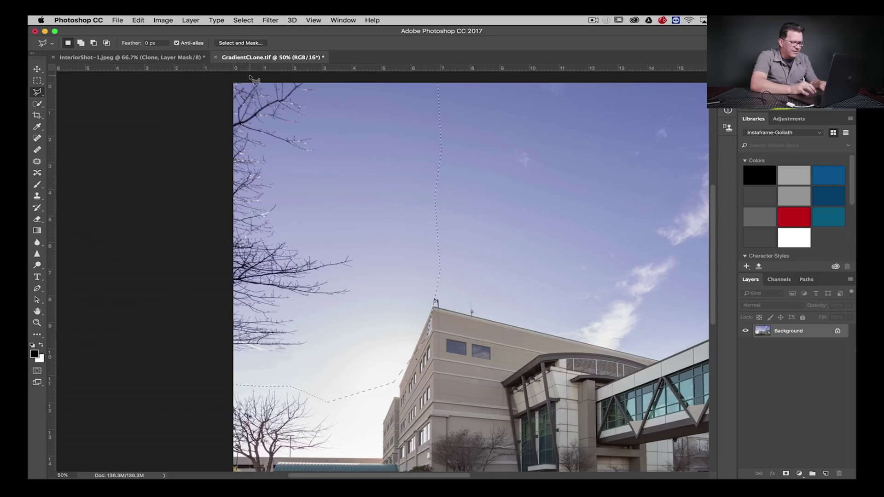
{"action": "key", "text": "g"}
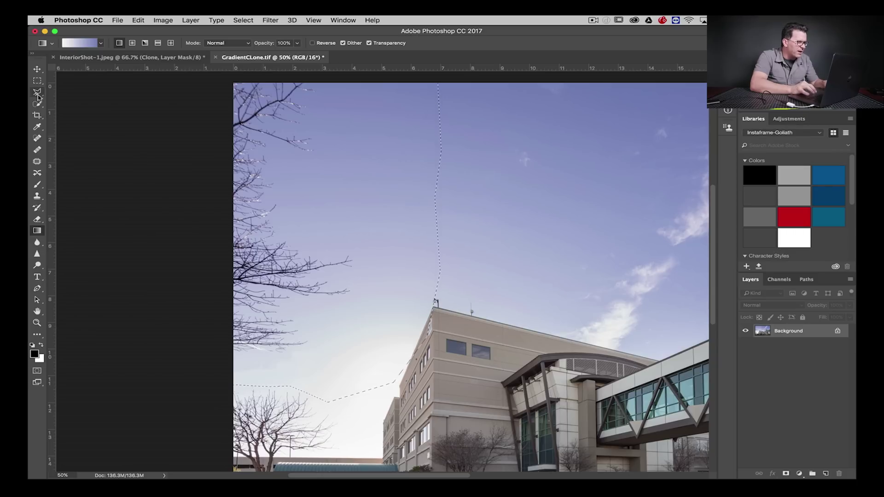
- Set the gradient's end colour to lavender in the Gradient Editor
{"action": "left_click", "coordinate": [79, 43]}
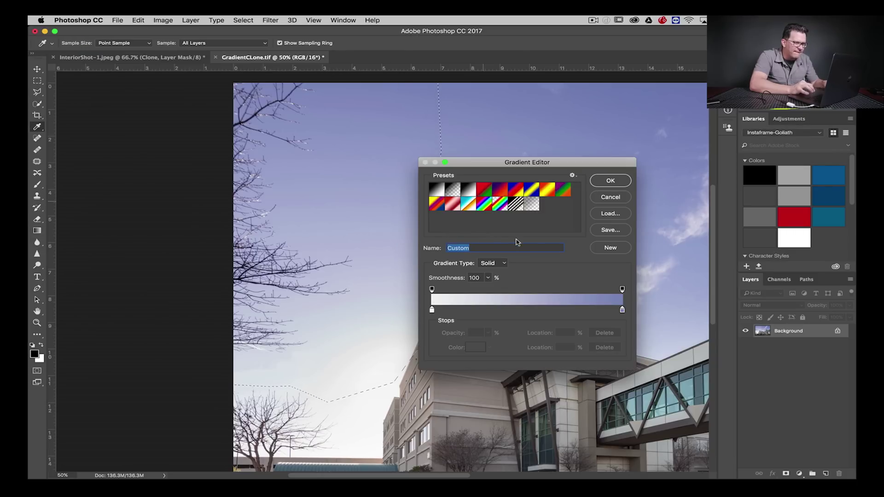
{"action": "left_click", "coordinate": [622, 310]}
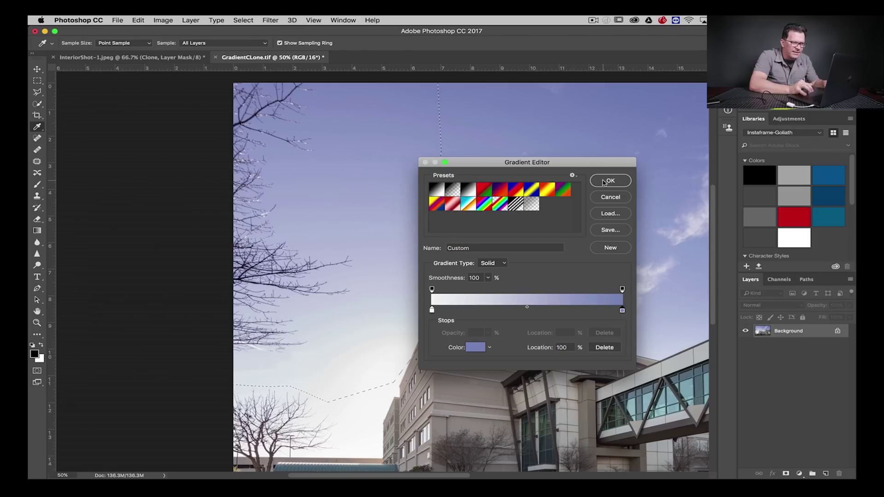
{"action": "left_click", "coordinate": [607, 181]}
- Add a new empty layer named Clone above the Background
{"action": "left_click", "coordinate": [826, 474]}
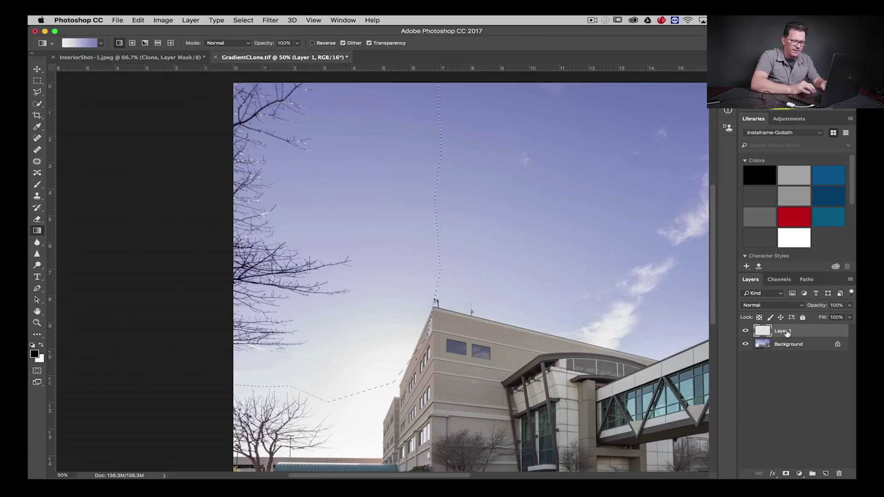
{"action": "type", "text": "Clone"}
{"action": "key", "text": "Return"}
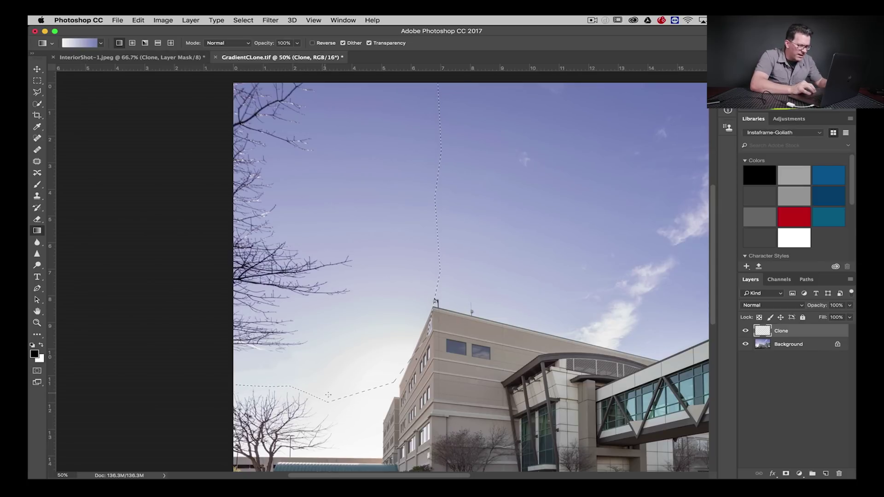
- Drag the gradient upward through the selected left sky, redrawing it until it covers the branches
{"action": "left_click_drag", "start_coordinate": [331, 354], "coordinate": [341, 87]}
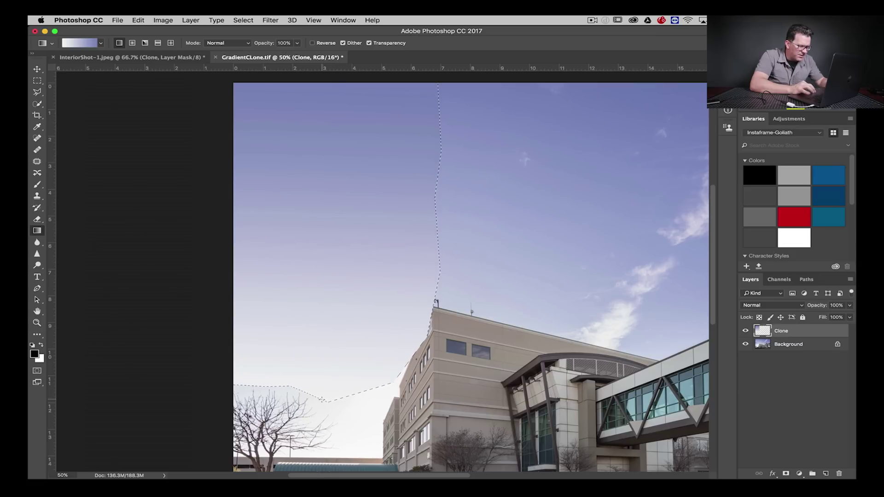
{"action": "left_click_drag", "start_coordinate": [329, 408], "coordinate": [351, 95]}
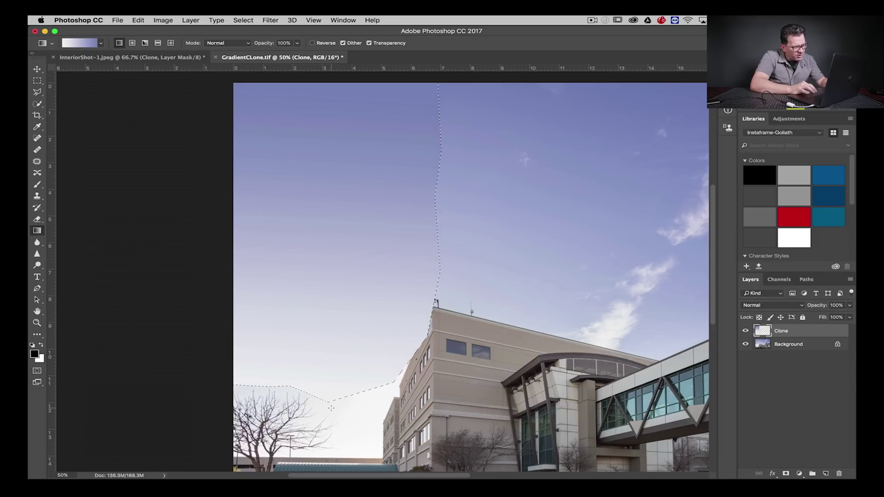
{"action": "left_click_drag", "start_coordinate": [331, 407], "coordinate": [338, 111]}
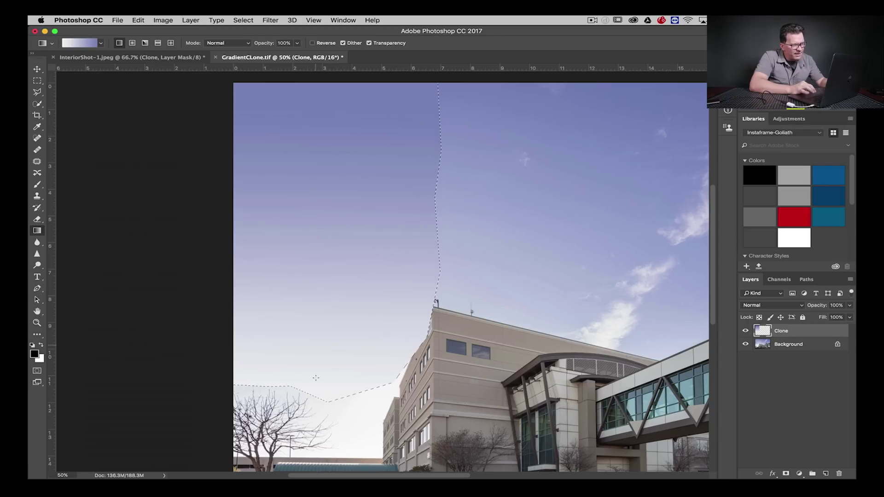
{"action": "left_click_drag", "start_coordinate": [326, 415], "coordinate": [337, 105]}
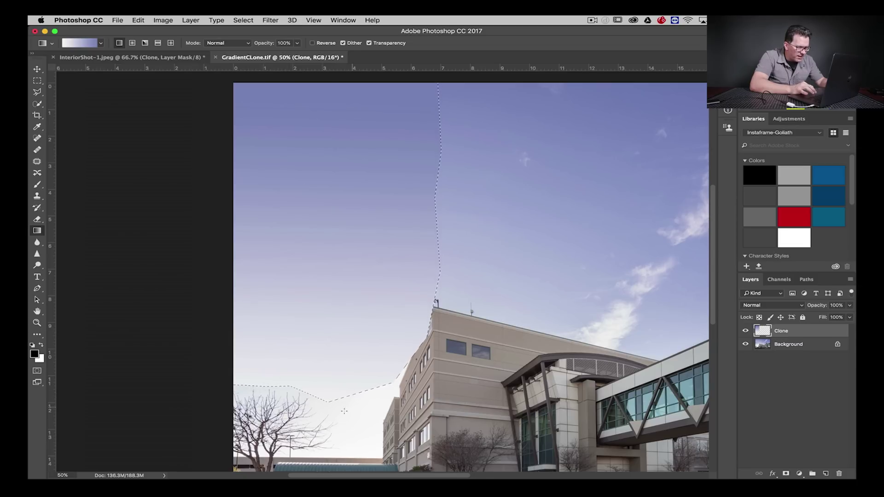
{"action": "left_click_drag", "start_coordinate": [328, 406], "coordinate": [330, 163]}
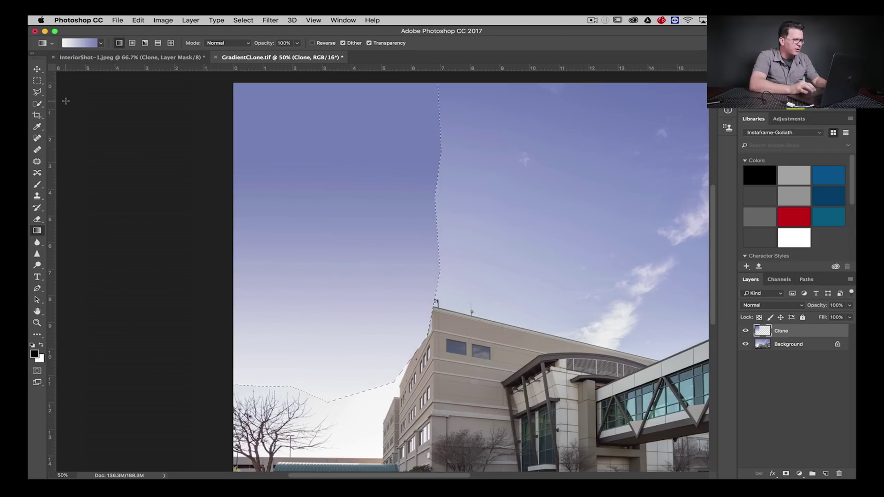
- Change the gradient's light end to a lavender sampled from the sky
{"action": "left_click", "coordinate": [79, 44]}
{"action": "left_click", "coordinate": [432, 309]}
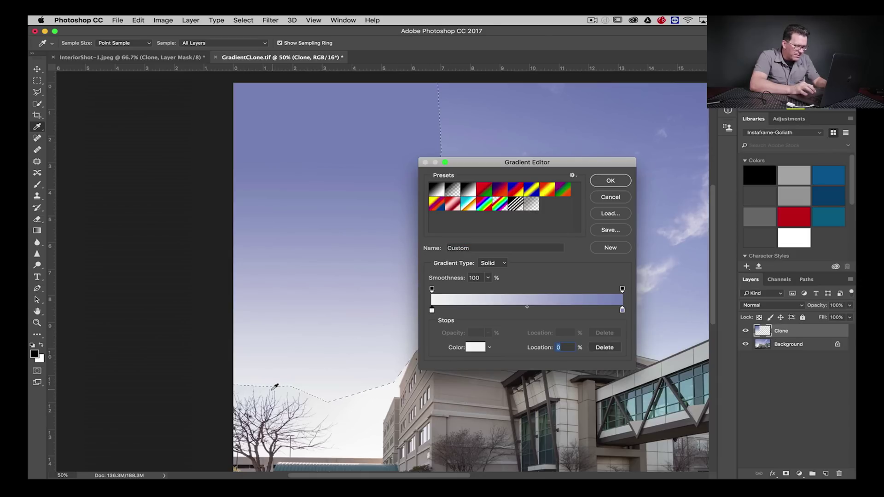
{"action": "left_click", "coordinate": [289, 388]}
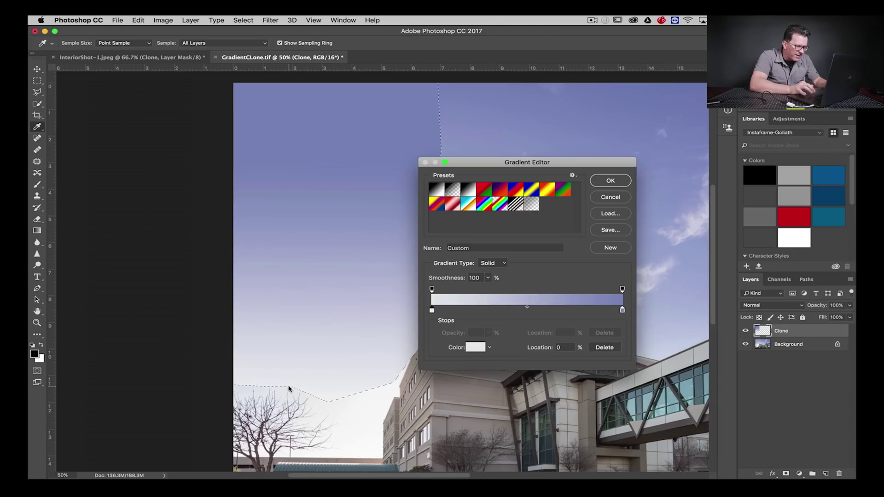
{"action": "left_click", "coordinate": [611, 180]}
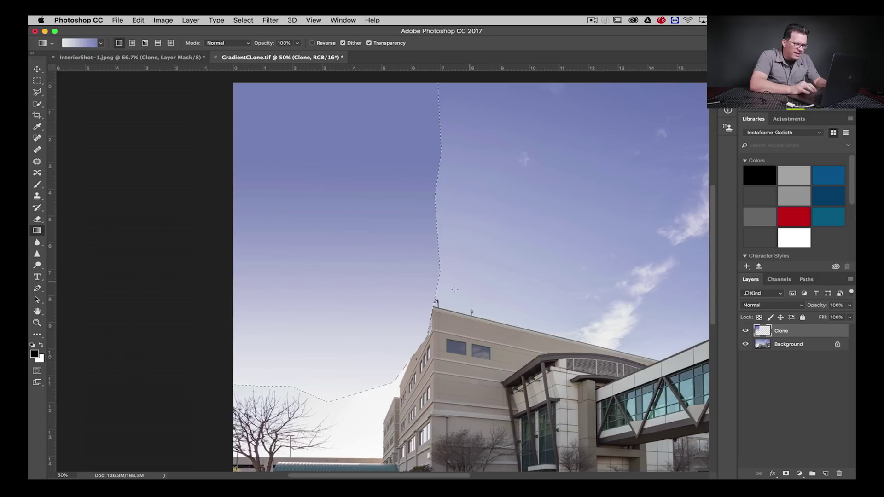
- Redraw the gradient over the left sky, deselecting and redrawing it twice more
{"action": "left_click_drag", "start_coordinate": [328, 400], "coordinate": [340, 93]}
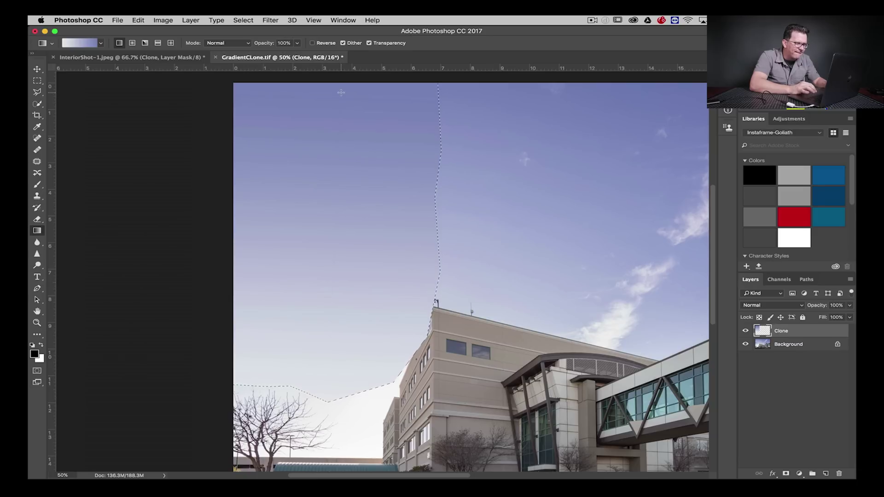
{"action": "key", "text": "super+d"}
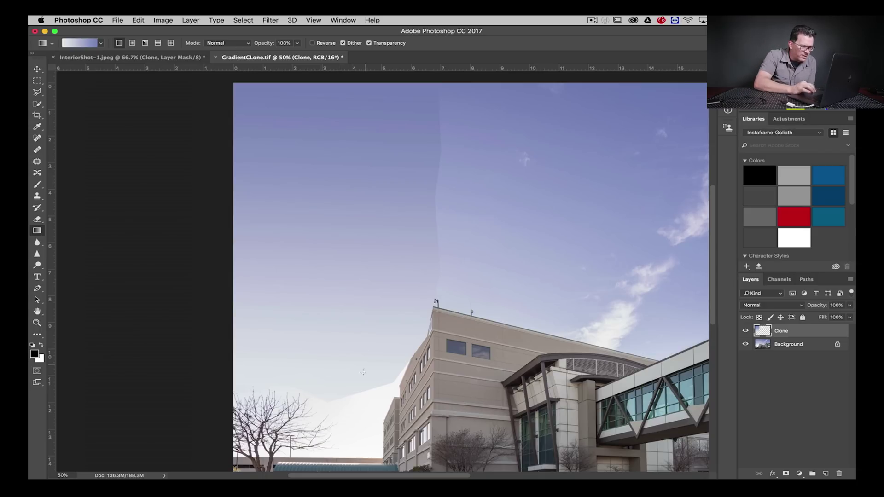
{"action": "left_click_drag", "start_coordinate": [328, 401], "coordinate": [334, 88]}
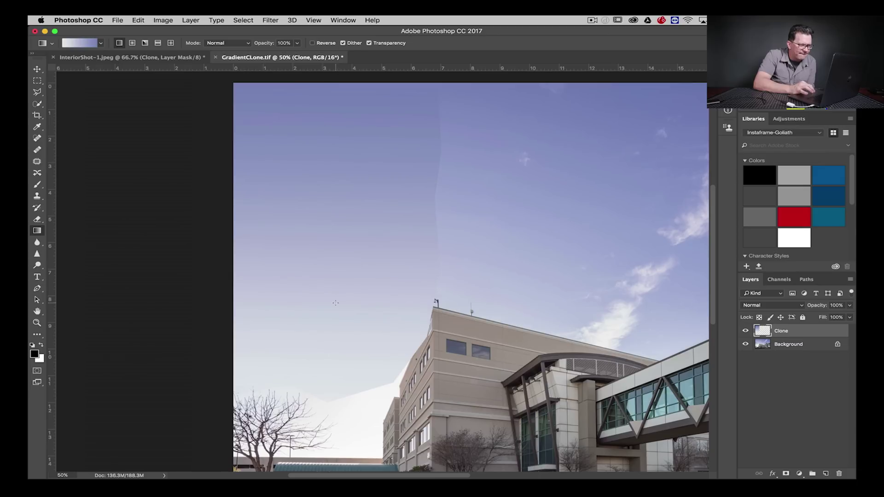
{"action": "left_click_drag", "start_coordinate": [328, 401], "coordinate": [342, 83]}
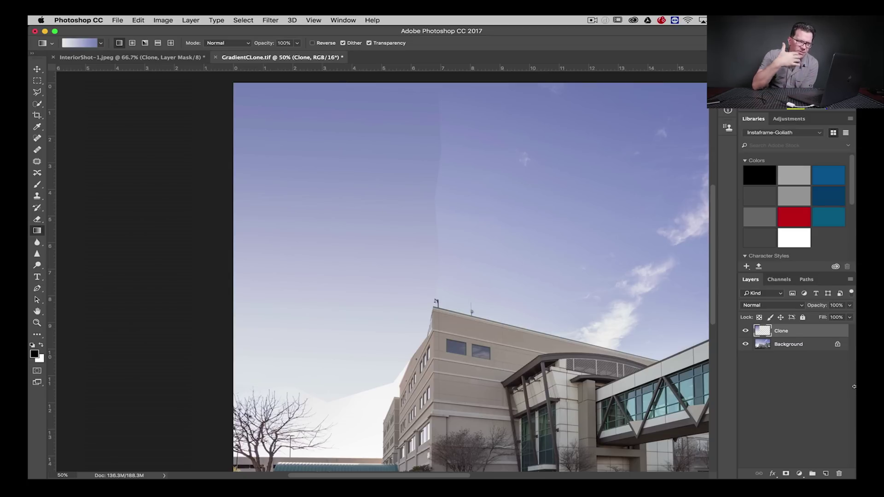
- Add a layer mask to the Clone layer and set black as the painting colour
{"action": "left_click", "coordinate": [785, 473], "text": "alt"}
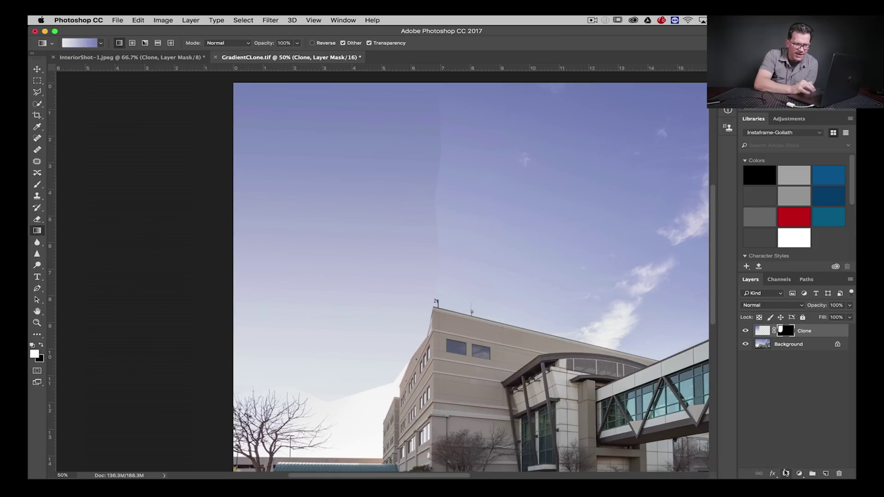
{"action": "key", "text": "b"}
{"action": "key", "text": "x"}
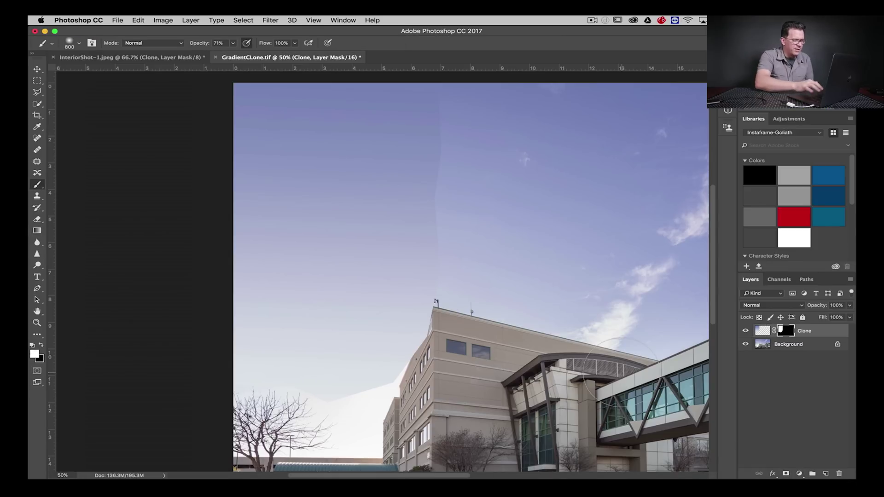
{"action": "left_click", "coordinate": [41, 345]}
- Set the mask brush to 1200 px, opacity first 100% then about 70%
{"action": "key", "text": "bracketright"}
{"action": "key", "text": "bracketright"}
{"action": "key", "text": "bracketright"}
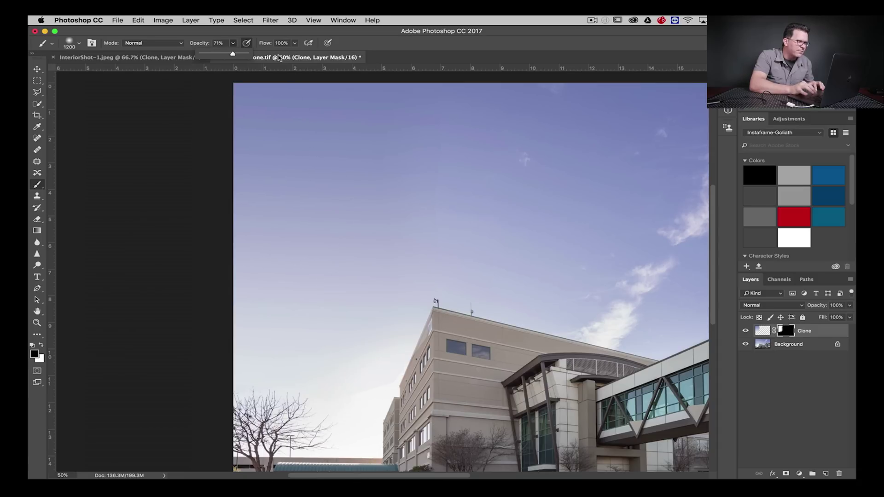
{"action": "left_click", "coordinate": [232, 43]}
{"action": "left_click", "coordinate": [233, 43]}
{"action": "left_click_drag", "start_coordinate": [236, 57], "coordinate": [255, 56]}
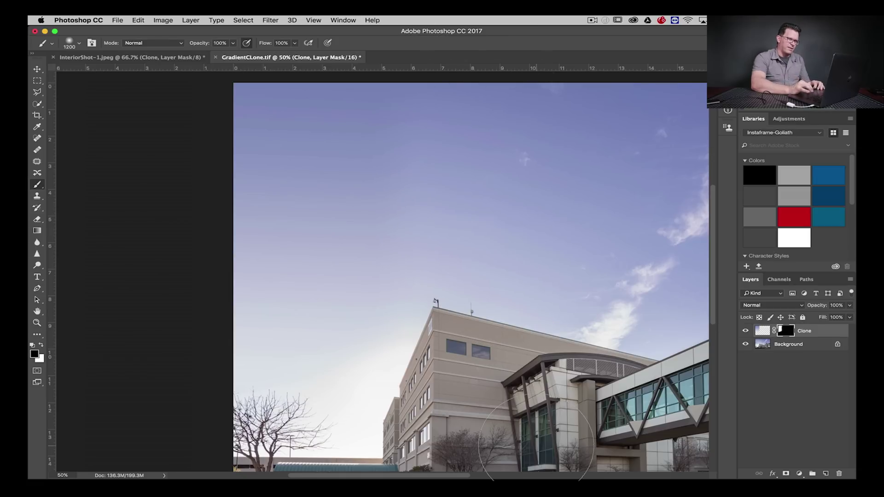
{"action": "left_click", "coordinate": [233, 43]}
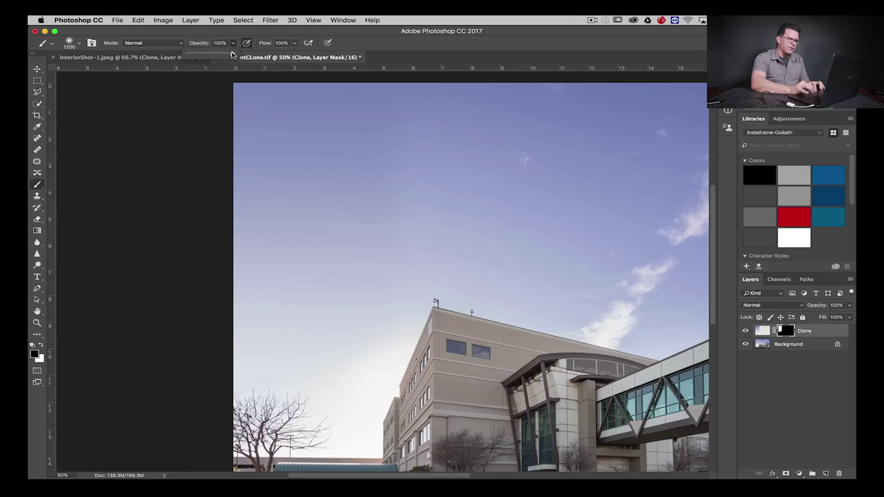
{"action": "left_click", "coordinate": [230, 54]}
{"action": "left_click", "coordinate": [233, 43]}
{"action": "left_click_drag", "start_coordinate": [235, 54], "coordinate": [218, 54]}
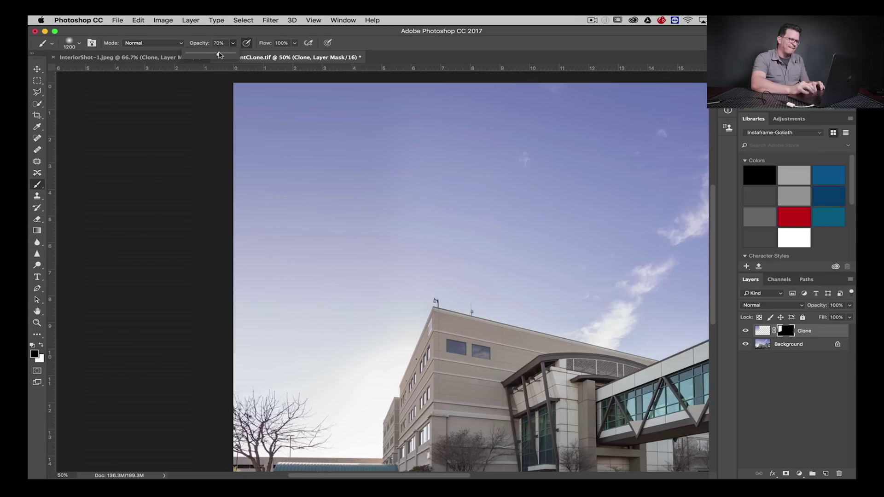
- Enlarge the brush to 1500 px and zoom out to see the whole photo
{"action": "key", "text": "bracketright"}
{"action": "key", "text": "bracketright"}
{"action": "key", "text": "bracketright"}
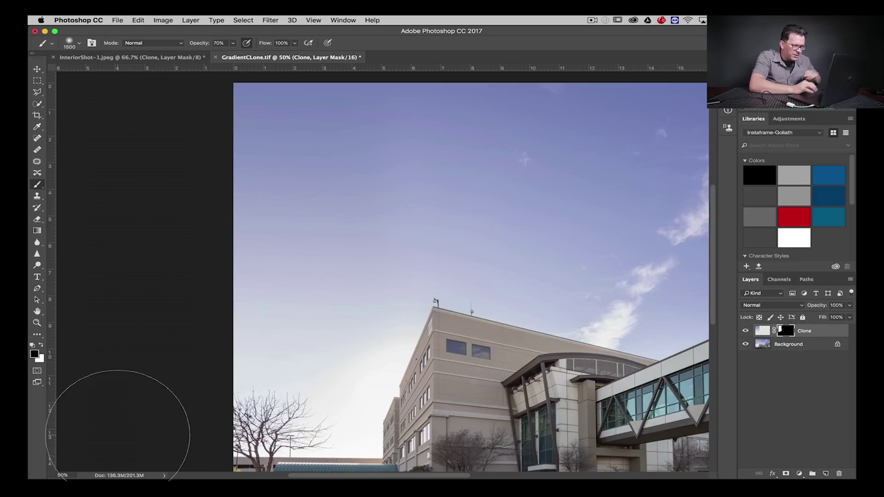
{"action": "key", "text": "v"}
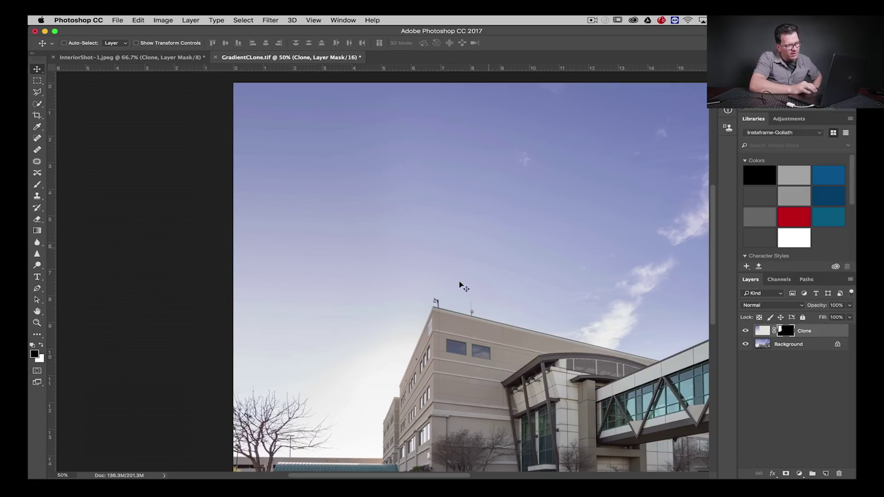
{"action": "key", "text": "z"}
{"action": "left_click", "coordinate": [431, 243], "text": "alt"}
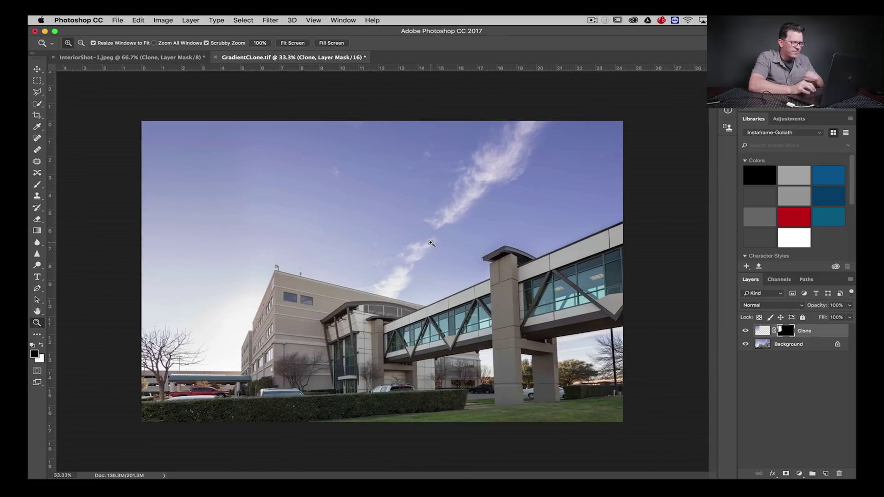